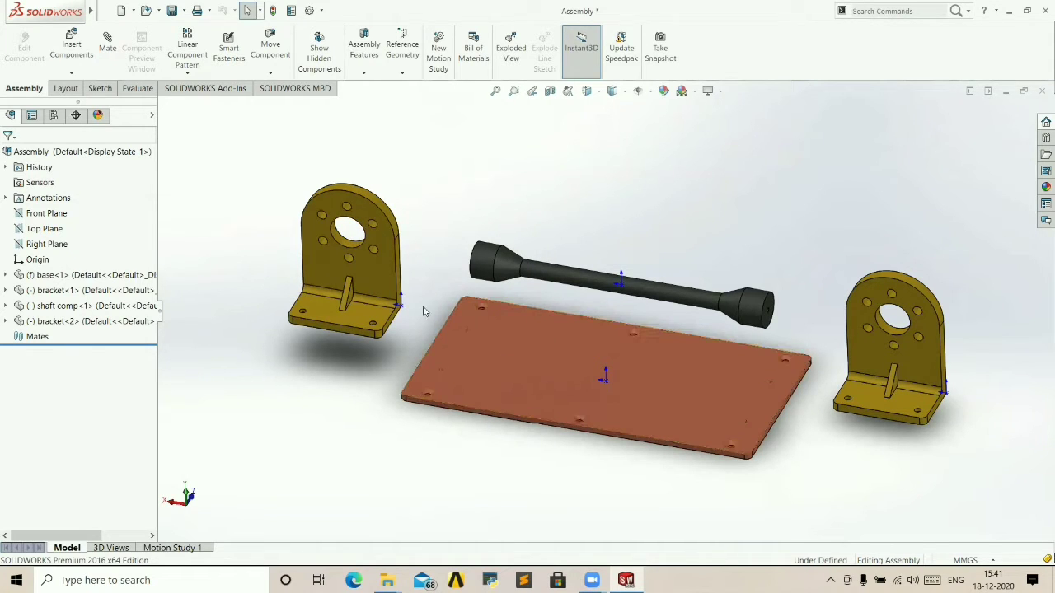
Reposition the two brackets on either side of the base plate and try to move the fixed base.
left_click_drag(377, 264, 344, 290)
left_click_drag(898, 375, 927, 454)
left_click_drag(1036, 304, 925, 365)
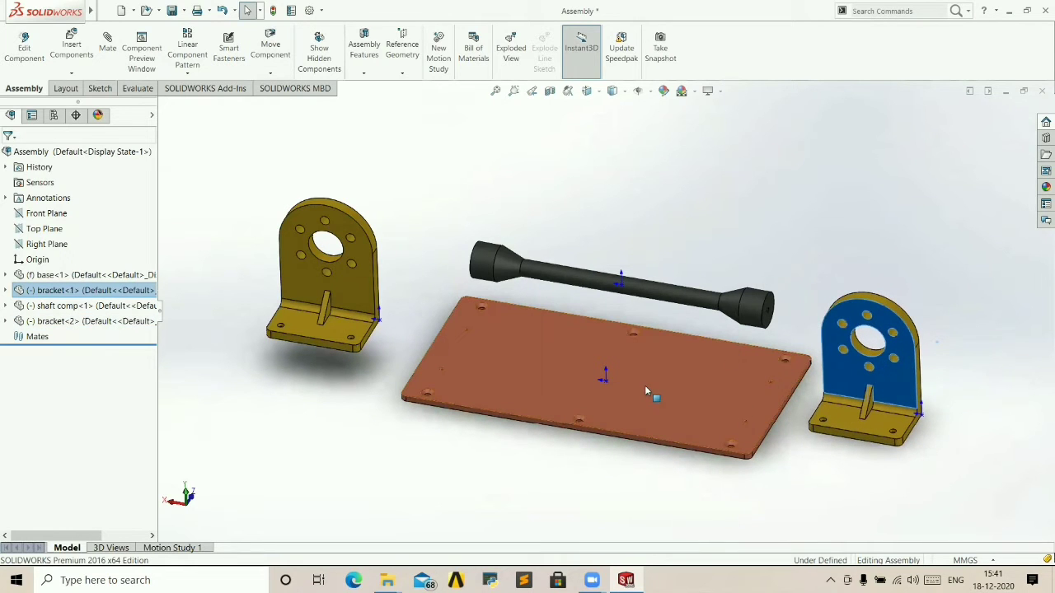
left_click_drag(645, 384, 783, 435)
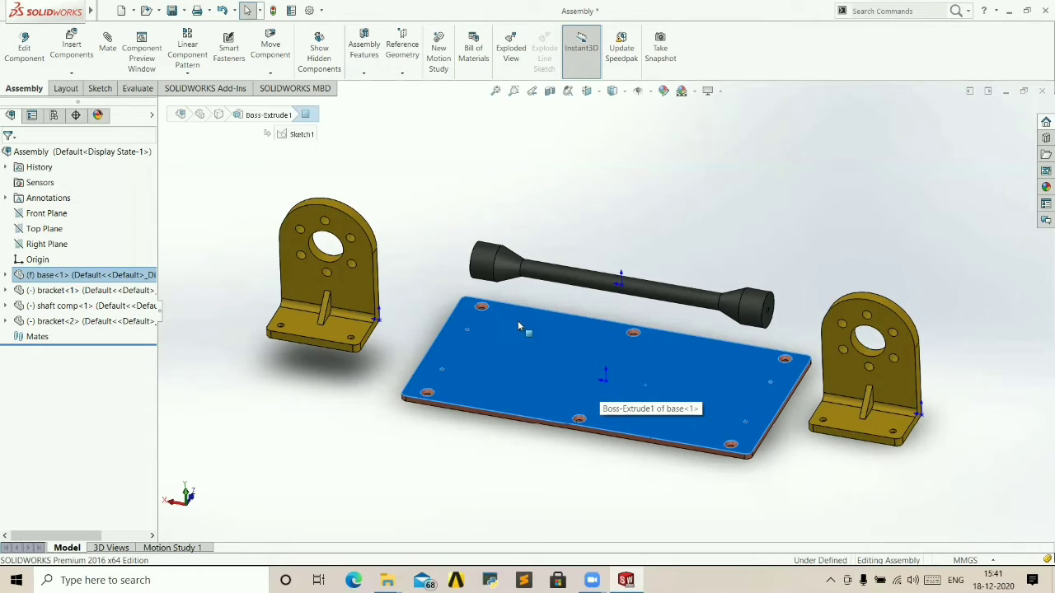
Examine the base's fixed status and the Float and Fix options offered for the base and a bracket.
left_click(43, 276)
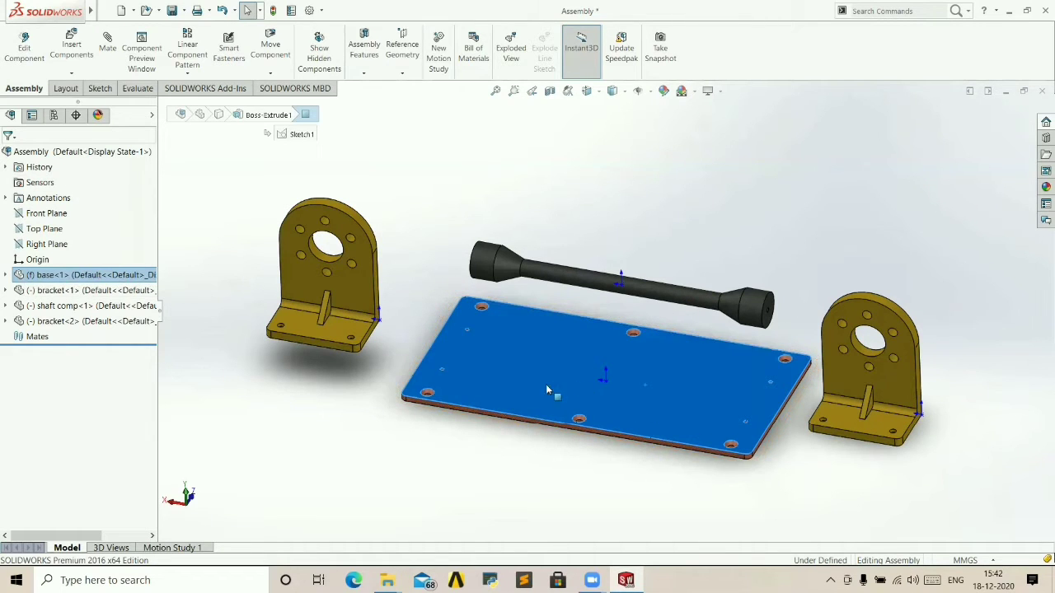
left_click(455, 437)
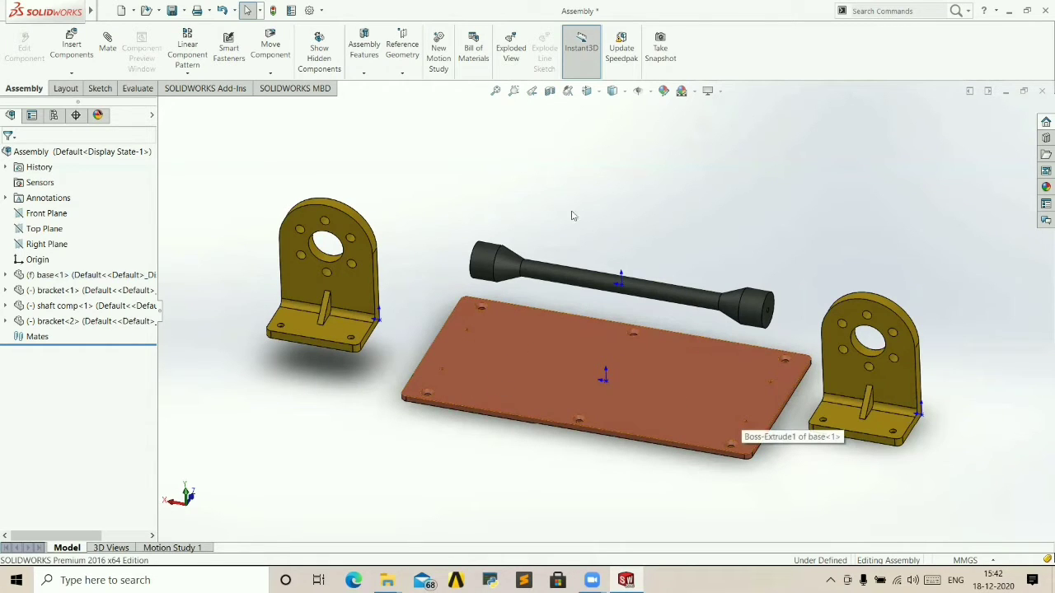
left_click(535, 360)
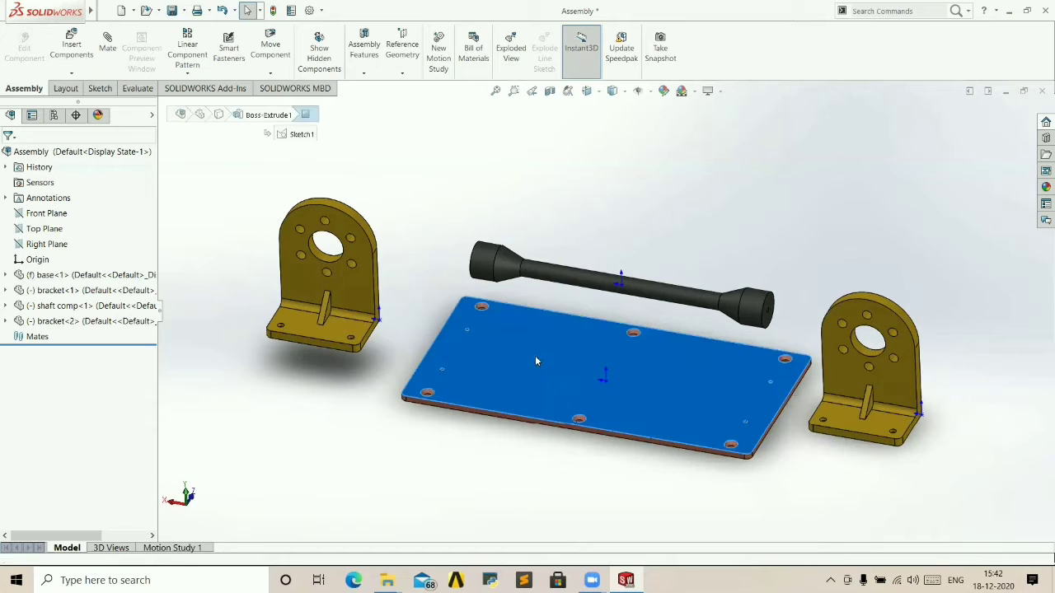
right_click(535, 345)
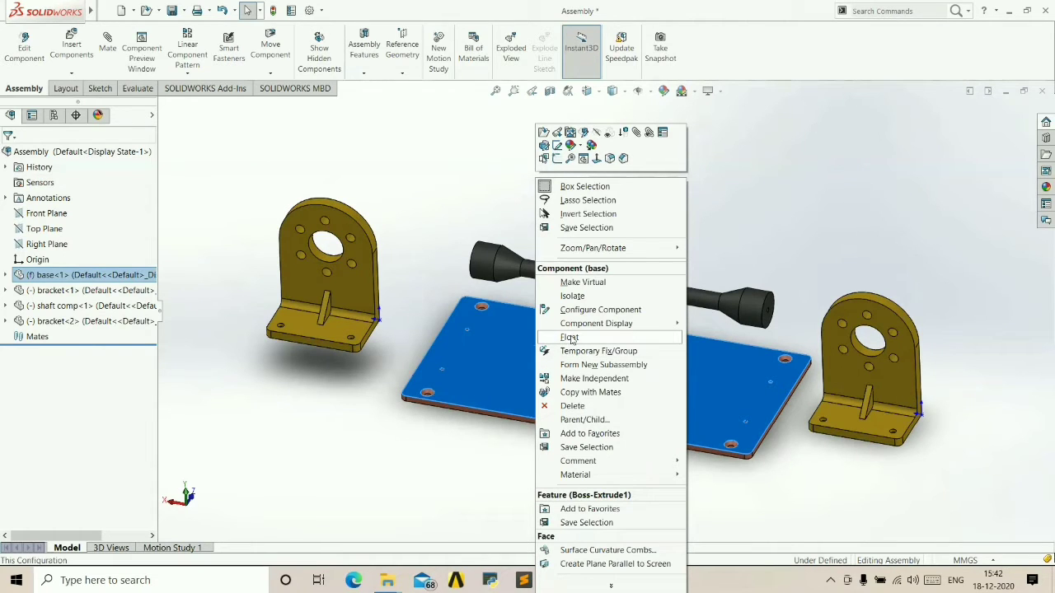
left_click(434, 239)
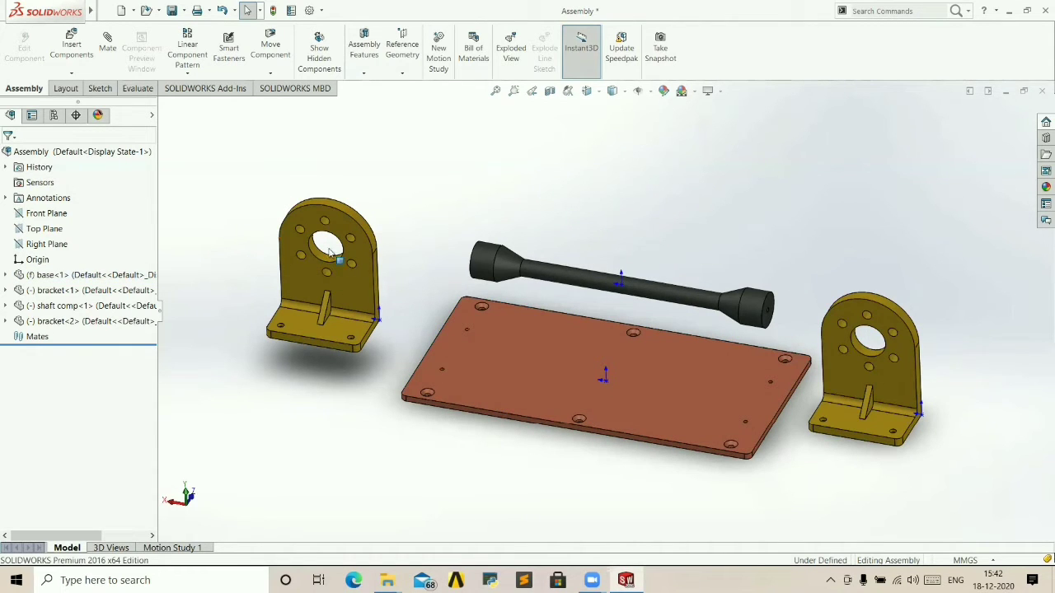
right_click(340, 275)
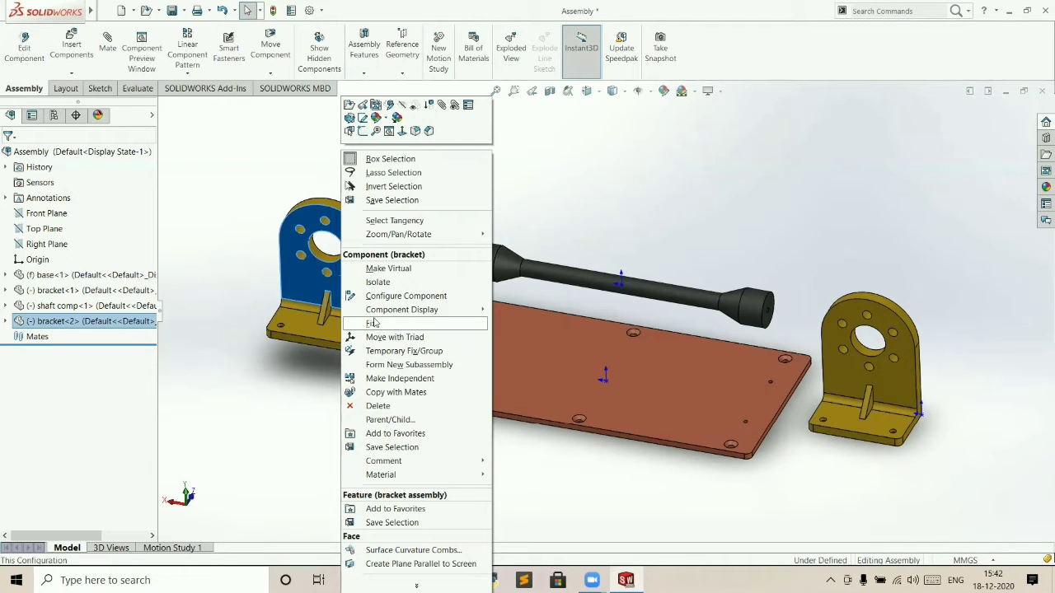
left_click(264, 164)
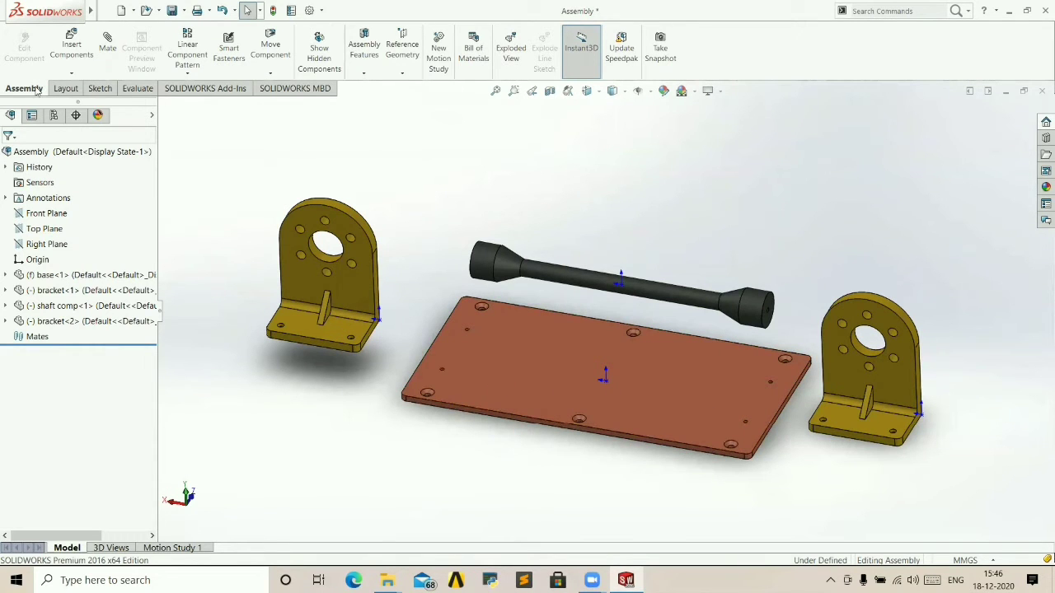
Add a coincident mate between the underside of bracket<2> and the top face of the base plate.
left_click(110, 60)
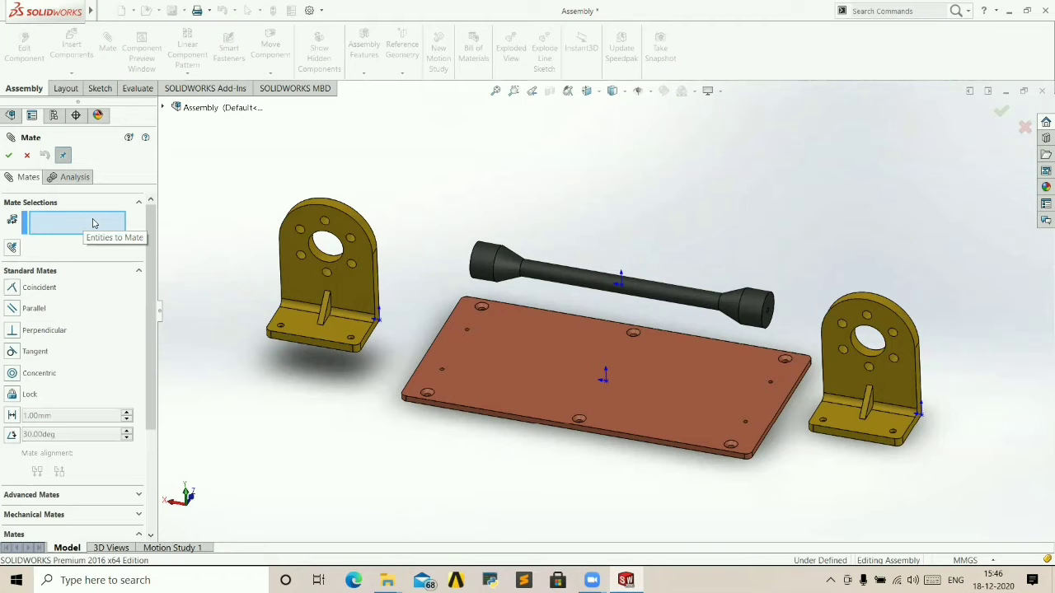
middle_click_drag(407, 301, 460, 139)
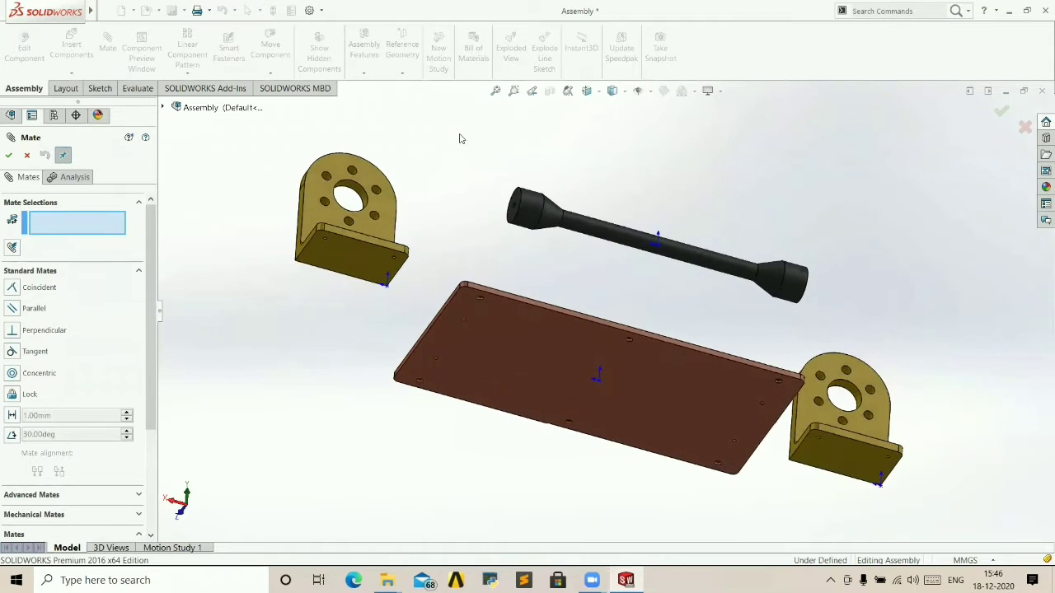
left_click(365, 249)
middle_click_drag(457, 183, 465, 360)
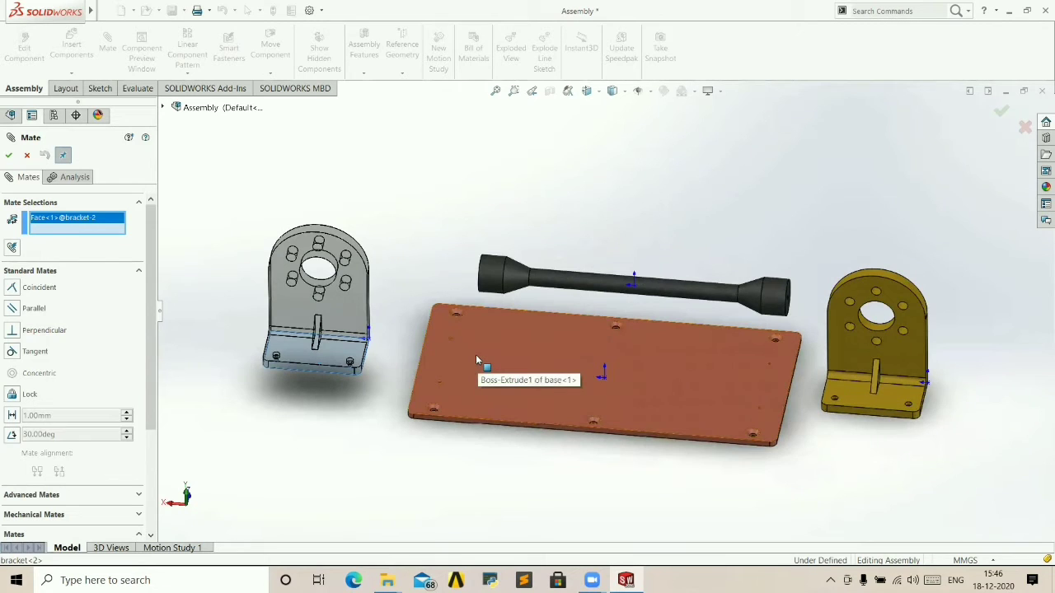
left_click(475, 355)
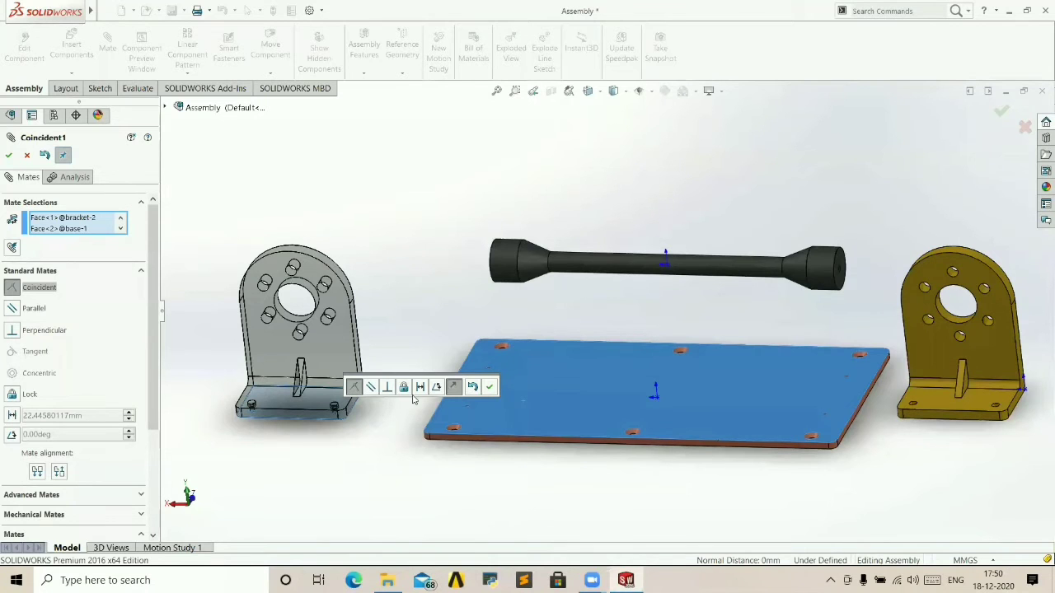
left_click(489, 388)
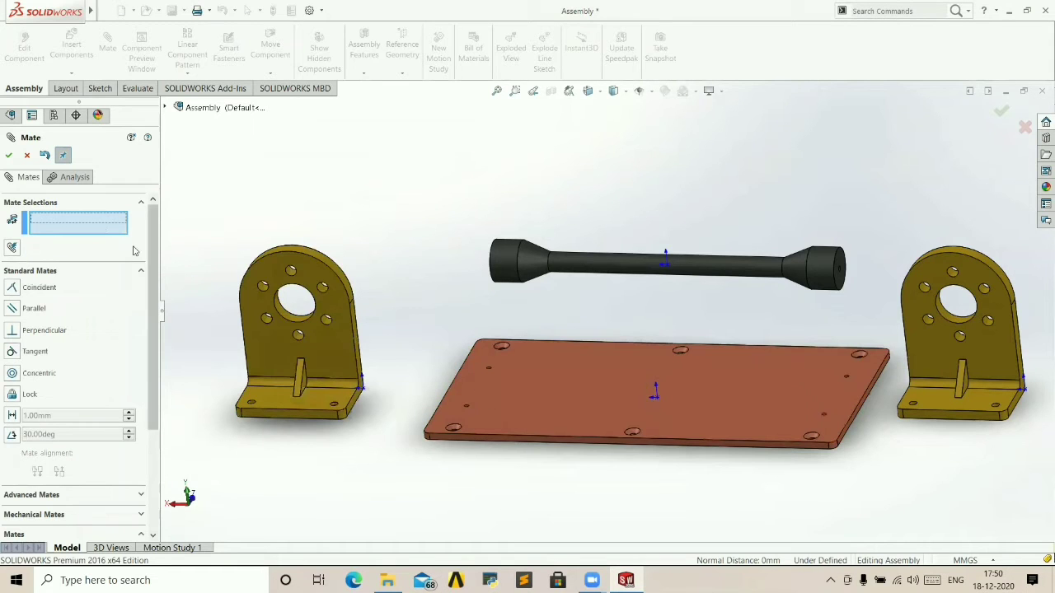
left_click(8, 156)
Test the remaining freedom of bracket<2> by moving it over the base plate and away again, and expand the assembly's mate list.
middle_click_drag(459, 302, 426, 320)
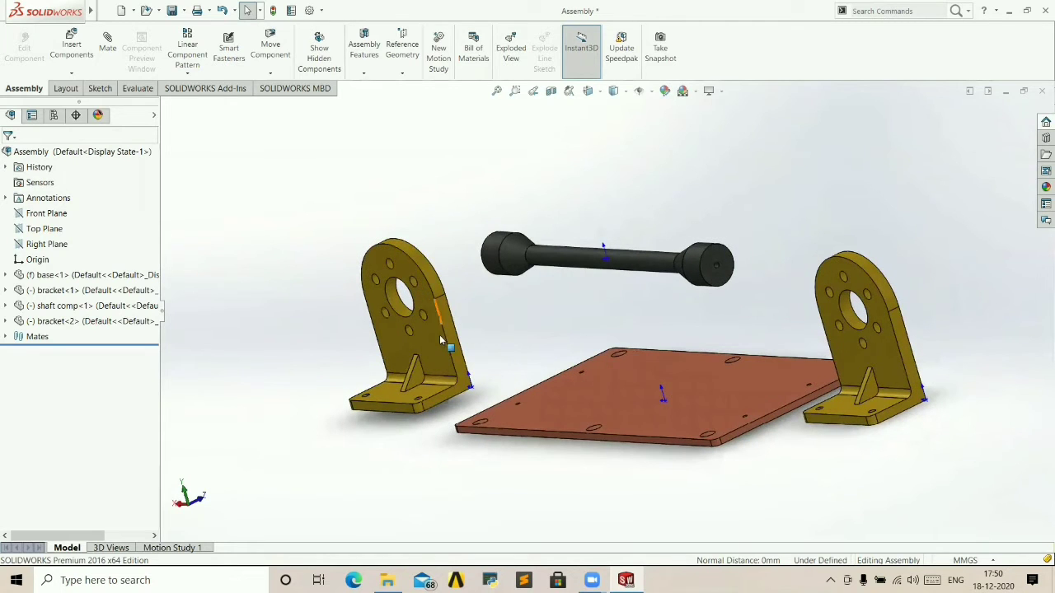
left_click_drag(471, 363, 654, 325)
middle_click_drag(654, 325, 646, 271)
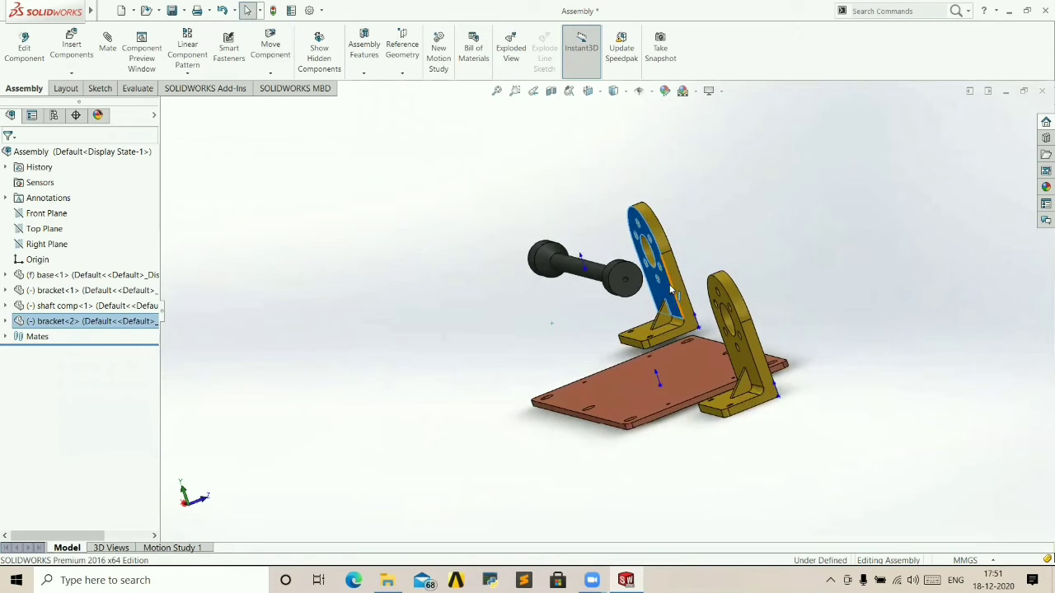
left_click_drag(671, 288, 660, 233)
middle_click_drag(659, 233, 579, 330)
scroll(580, 330, "down", 3)
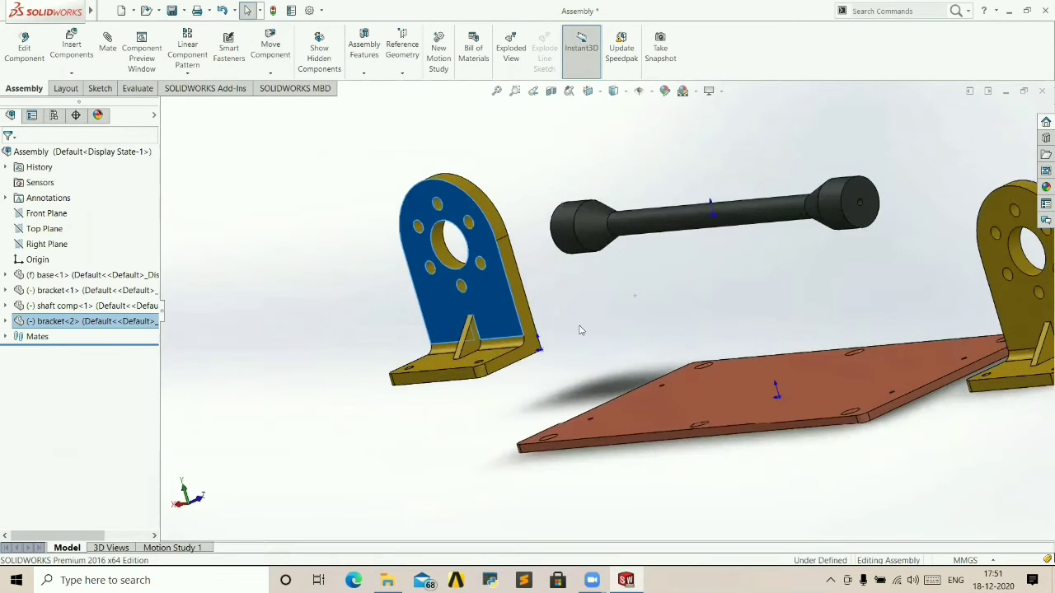
scroll(579, 329, "up", 4)
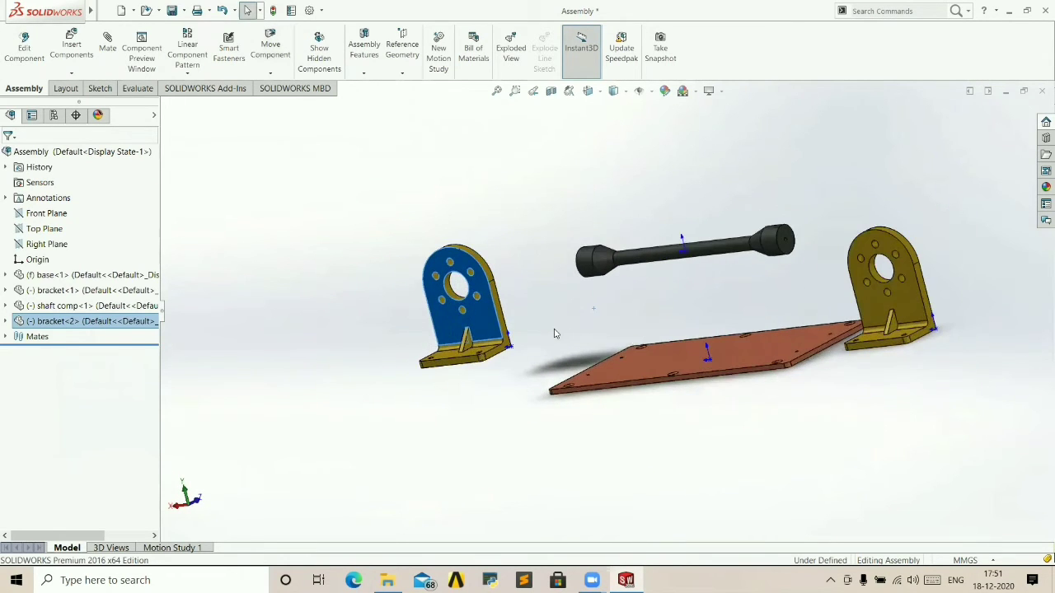
scroll(555, 333, "down", 1)
scroll(549, 301, "down", 2)
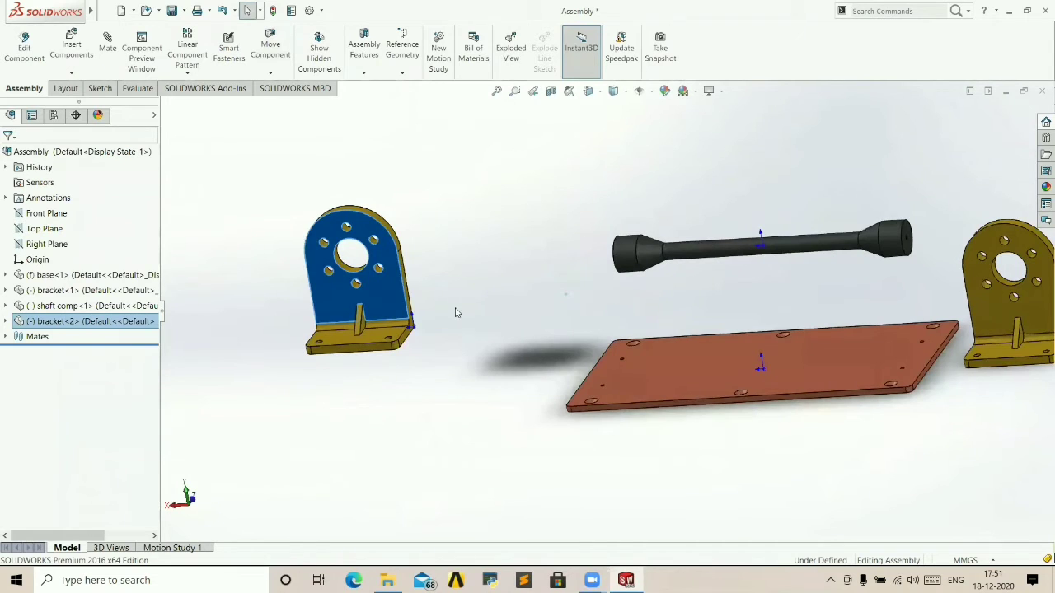
left_click(422, 344)
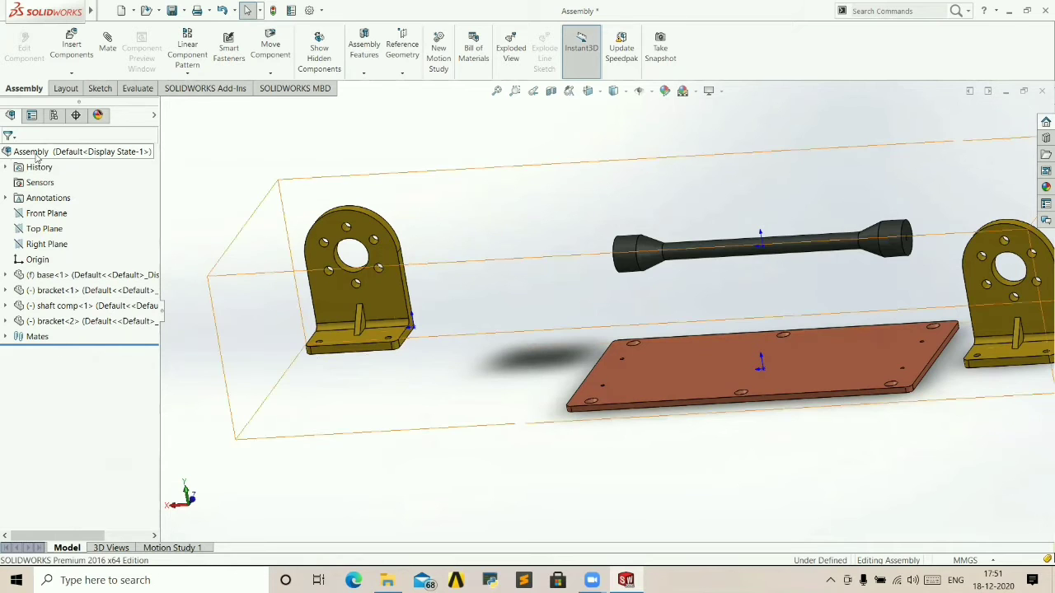
left_click(7, 337)
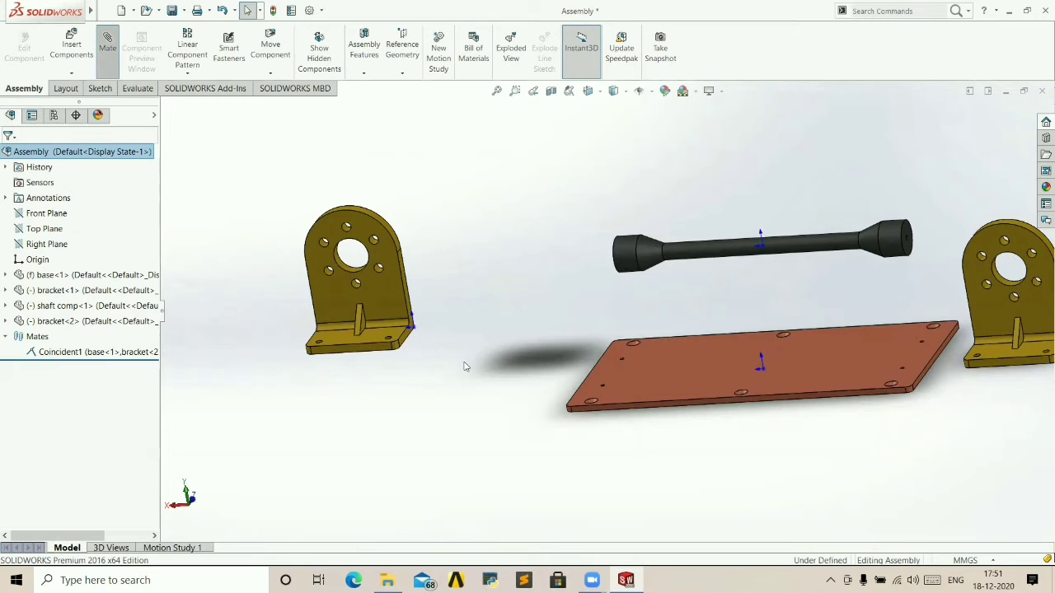
Add a concentric mate between the foot hole of bracket<2> nearest its origin and the base's M4 tapped hole nearer the front edge.
scroll(456, 308, "down", 5)
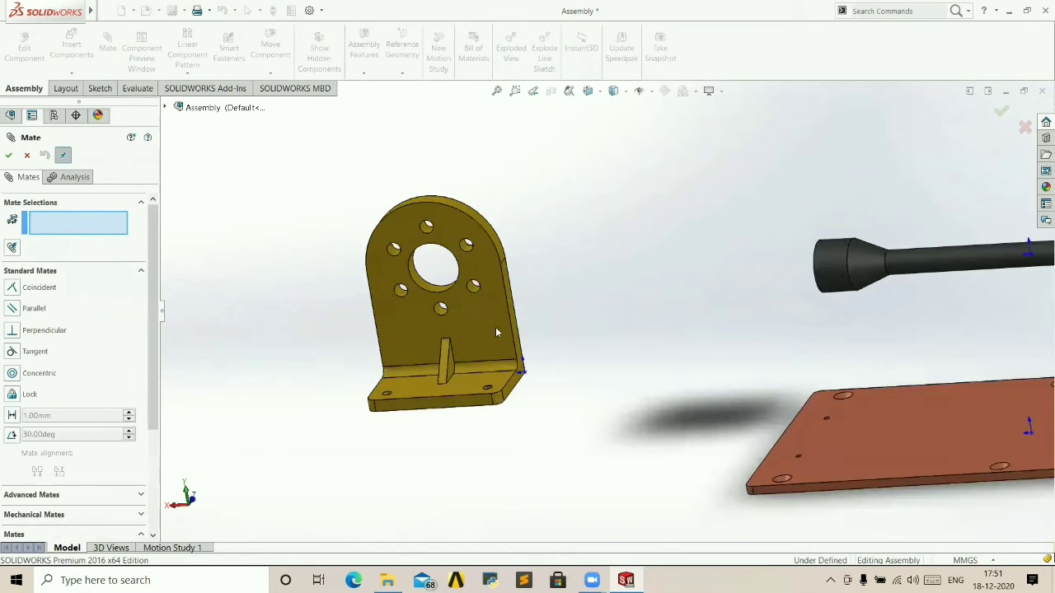
middle_click_drag(681, 408, 568, 403)
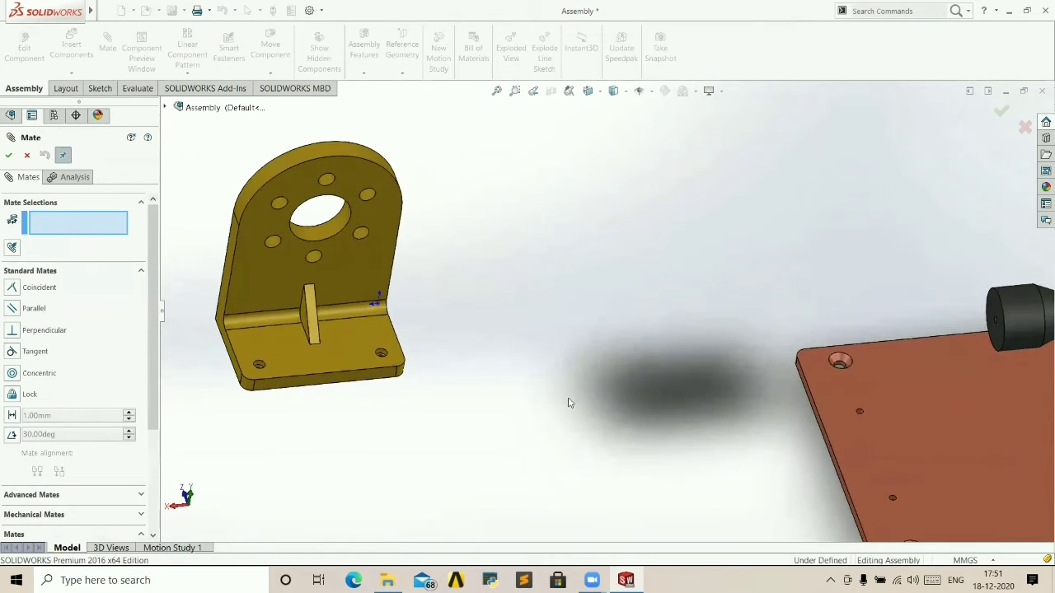
left_click(384, 354)
middle_click_drag(721, 407, 907, 452)
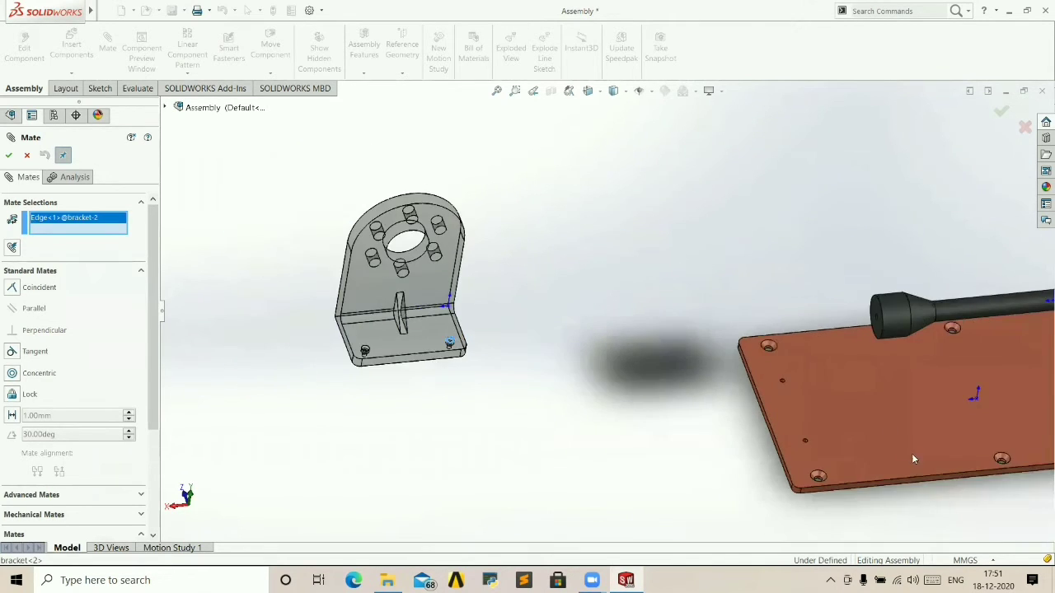
scroll(826, 436, "down", 3)
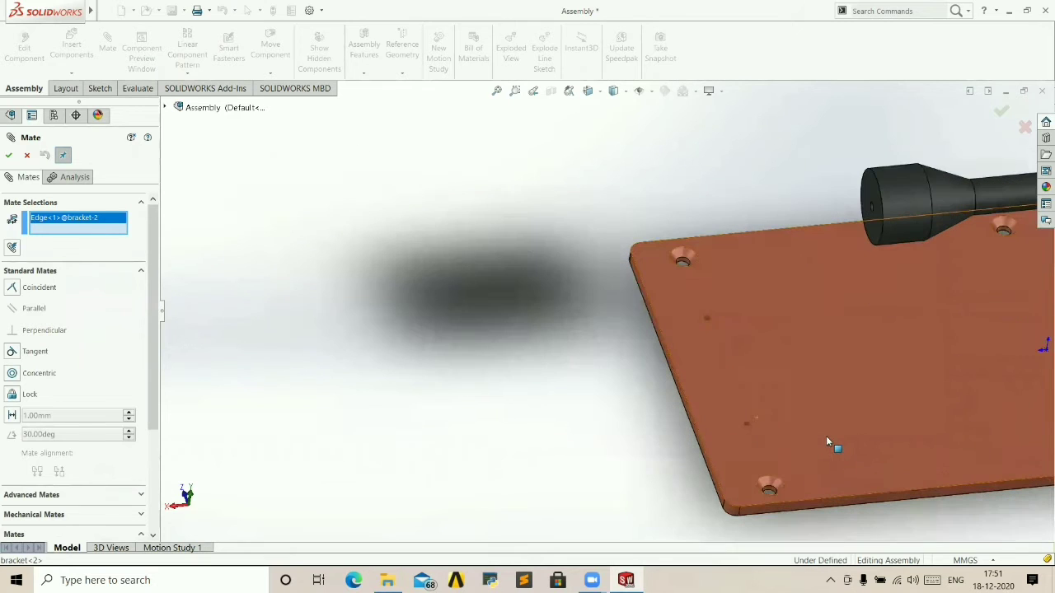
left_click(748, 422)
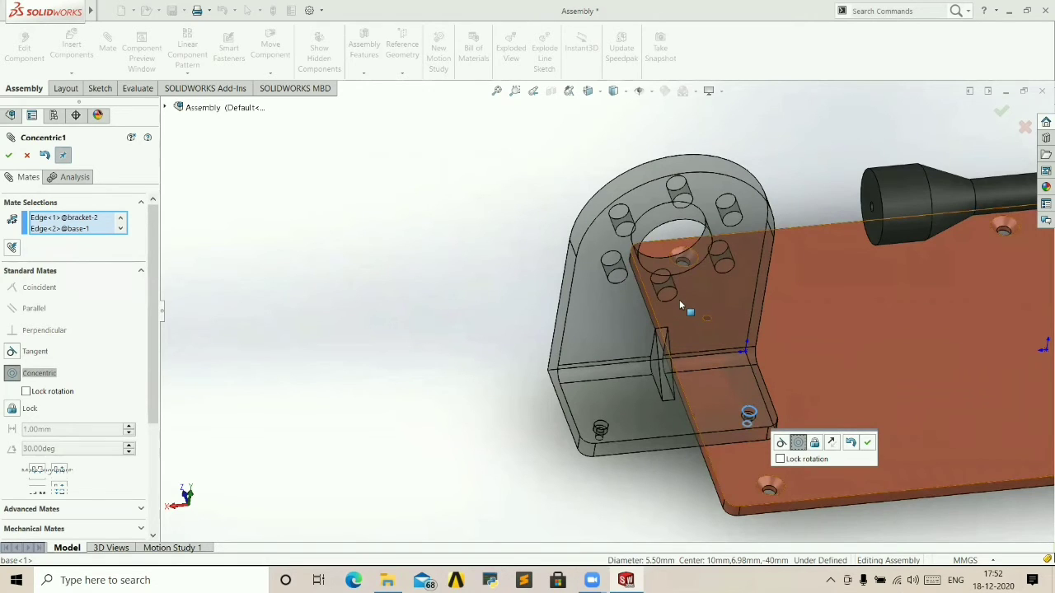
left_click(867, 443)
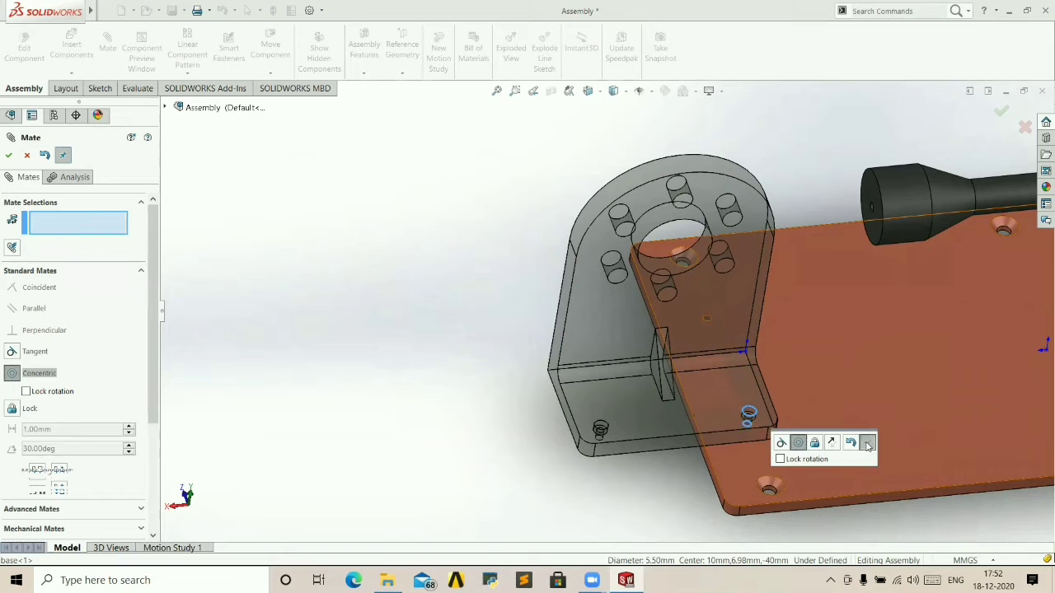
Swing bracket<2> about its mated hole, make its other foot hole concentric with the neighbouring M4 tapped hole in the base, and finish mating.
left_click_drag(610, 282, 873, 285)
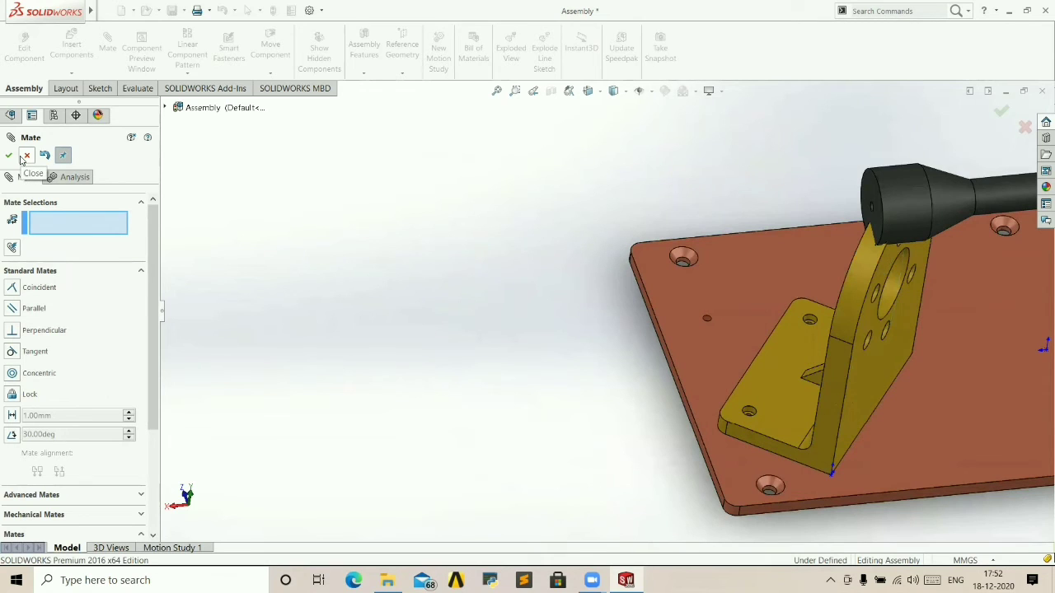
middle_click_drag(843, 353, 811, 334)
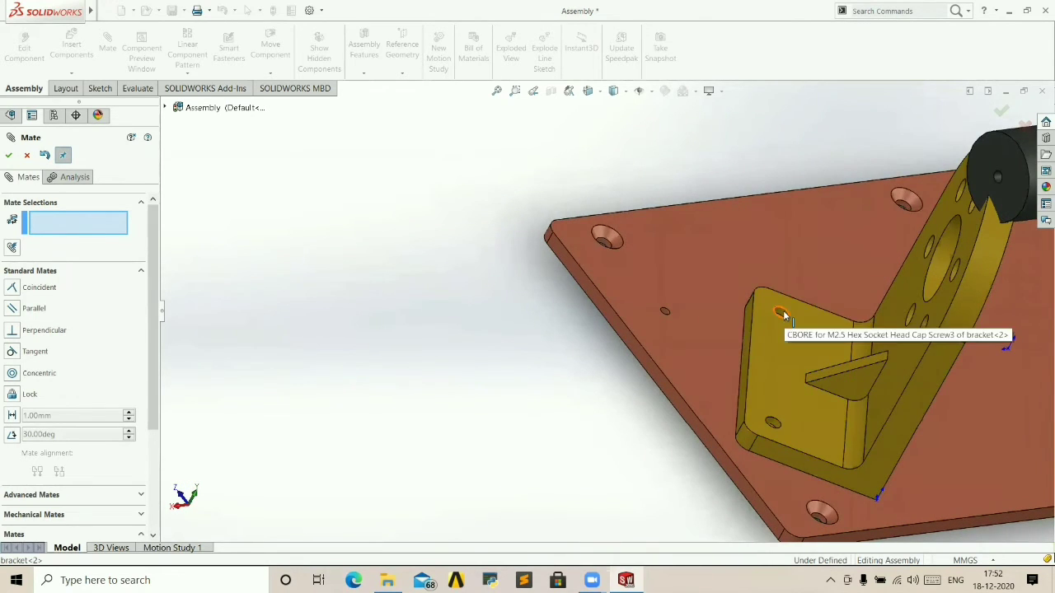
left_click(782, 310)
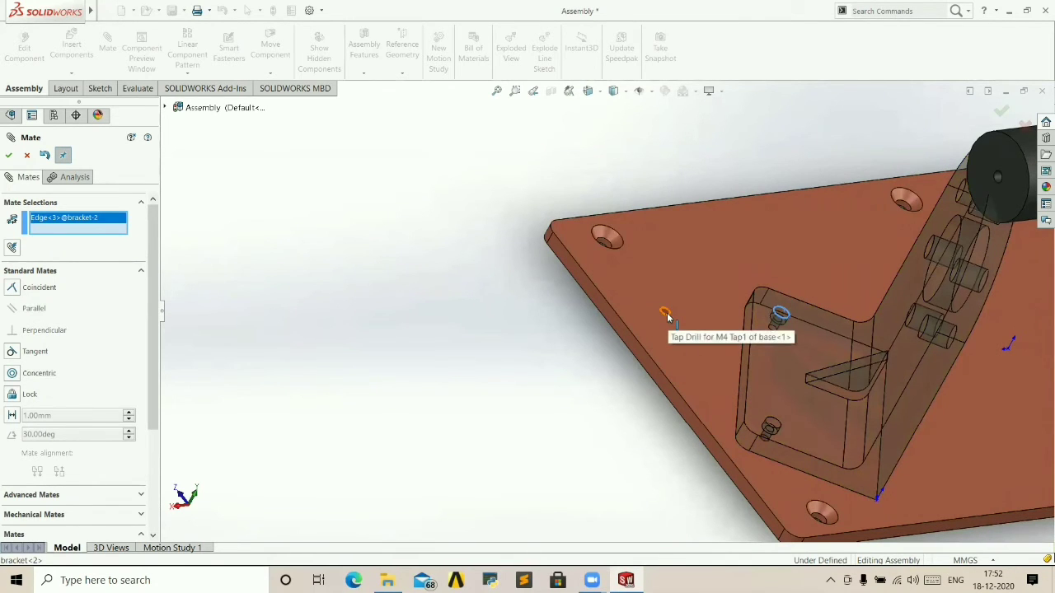
left_click(668, 314)
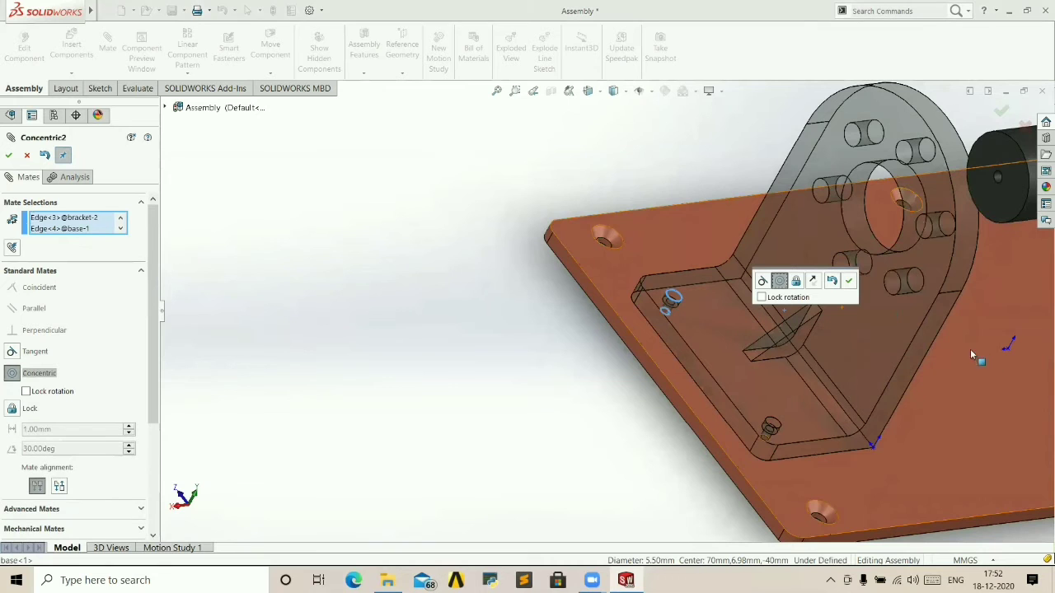
left_click(850, 282)
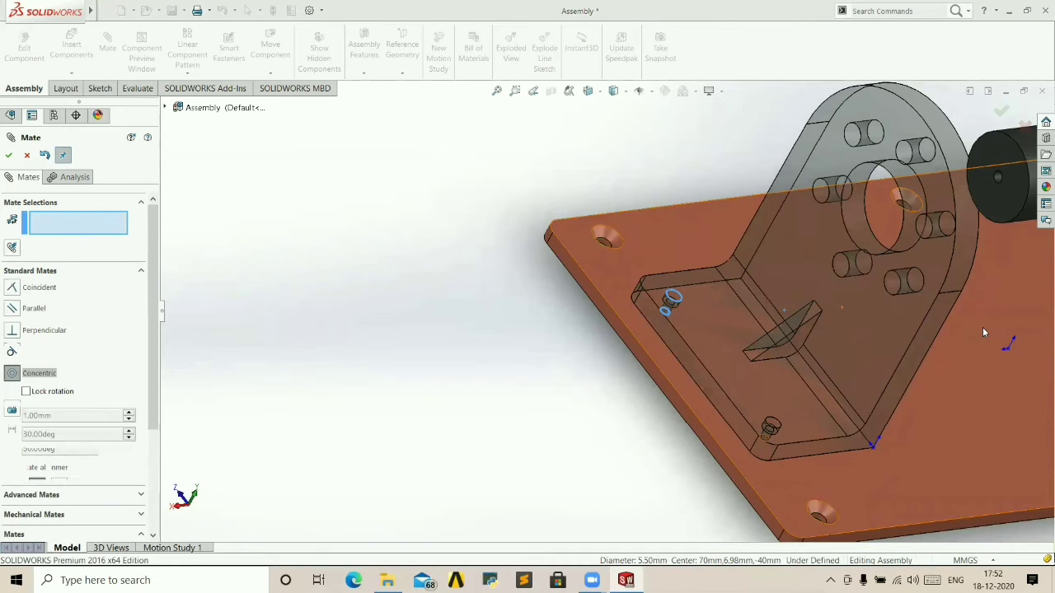
scroll(982, 328, "down", 3)
scroll(982, 327, "up", 3)
middle_click_drag(982, 327, 486, 294)
mouse_move(551, 307)
left_mouse_down()
mouse_move(563, 301)
mouse_move(559, 321)
mouse_move(558, 312)
left_mouse_up()
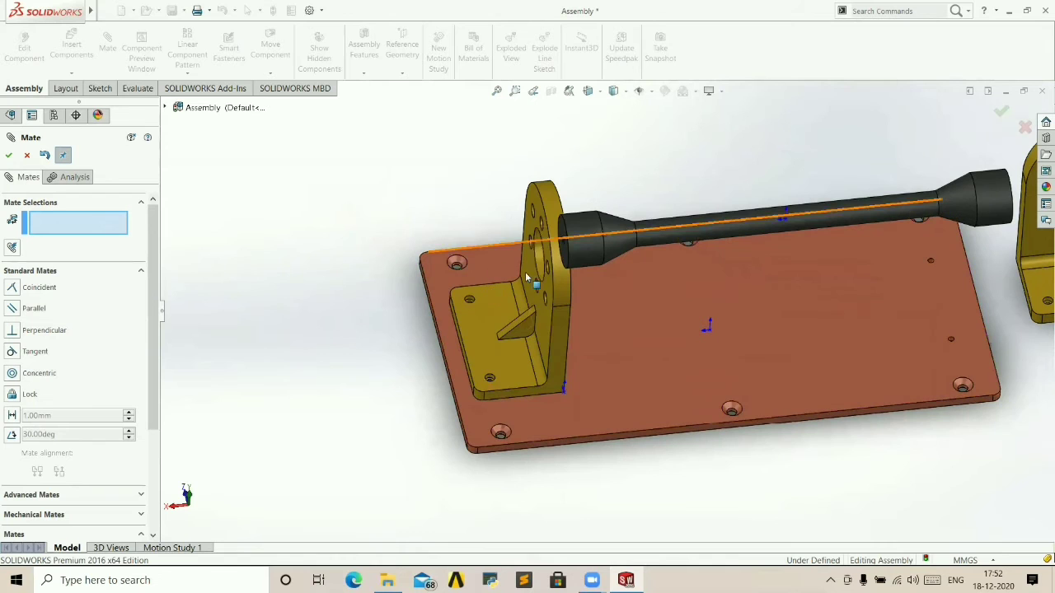
left_click(9, 155)
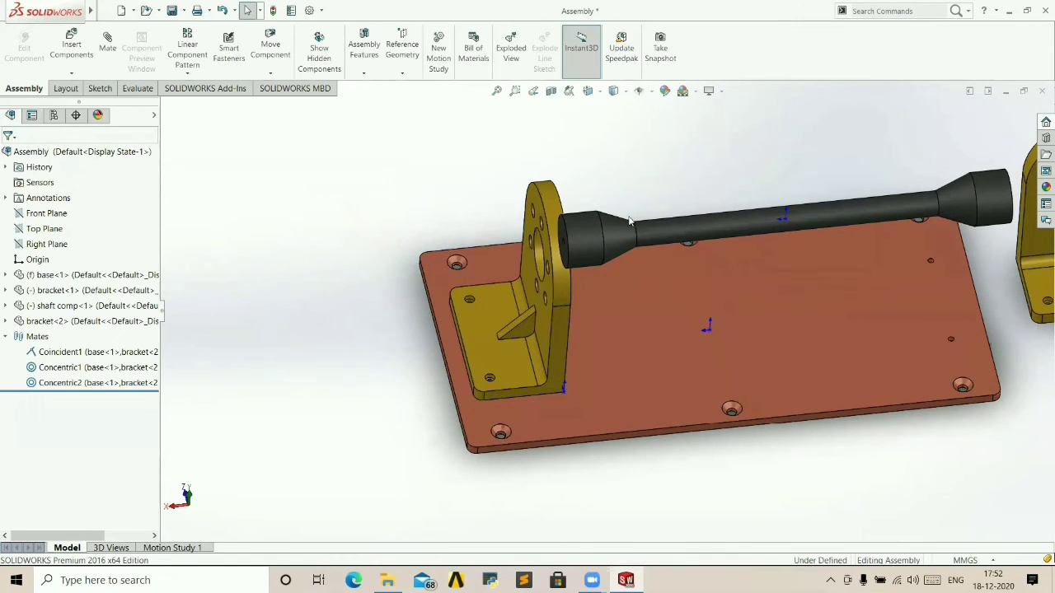
middle_click_drag(861, 298, 803, 306)
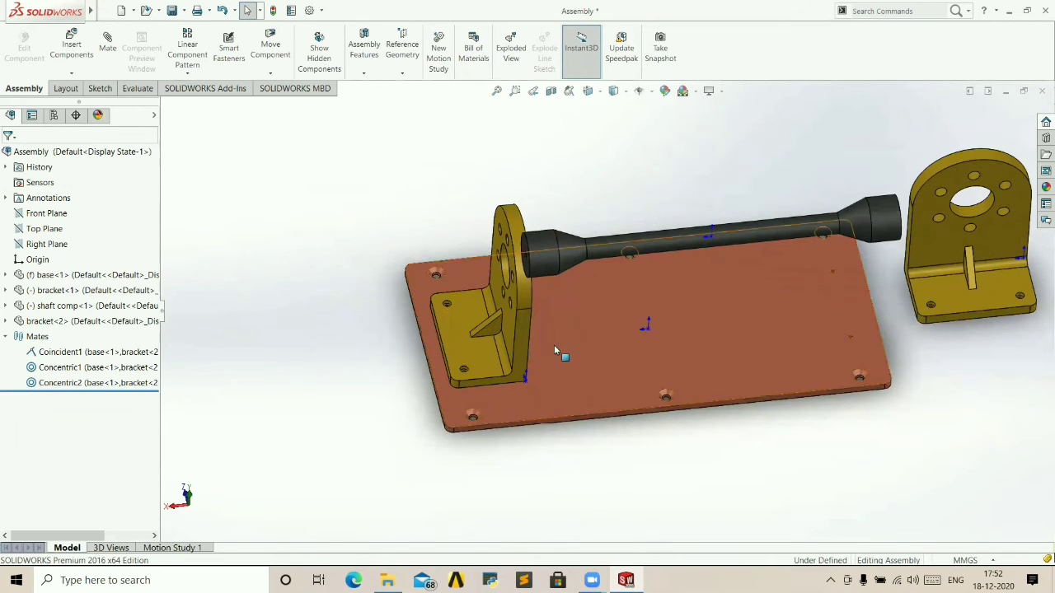
Add a coincident mate between the underside of bracket<1> and the top face of the base plate.
scroll(587, 250, "up", 2)
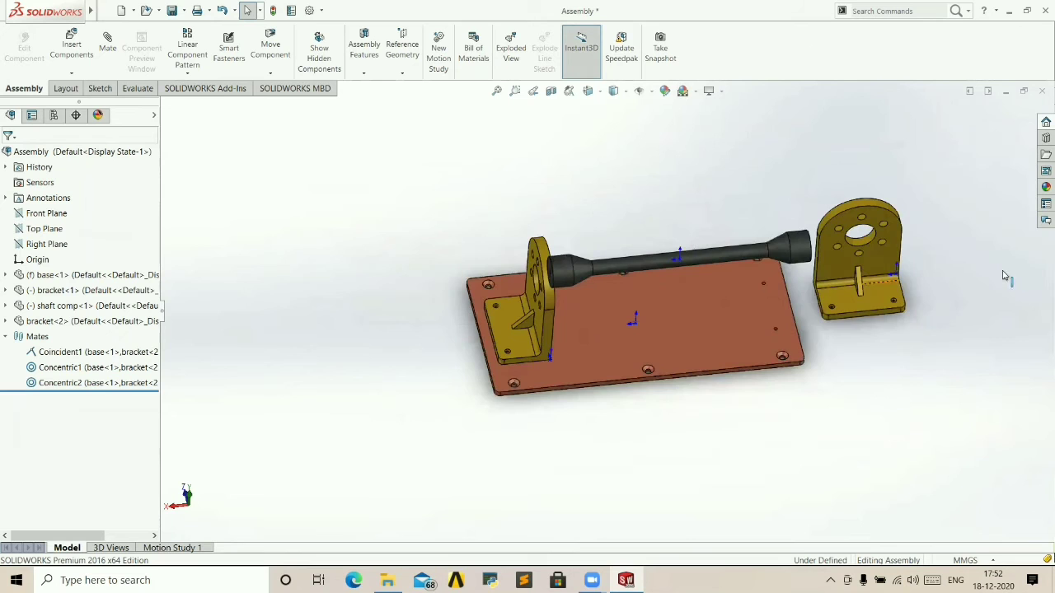
scroll(624, 358, "down", 4)
scroll(412, 354, "down", 1)
scroll(375, 355, "up", 3)
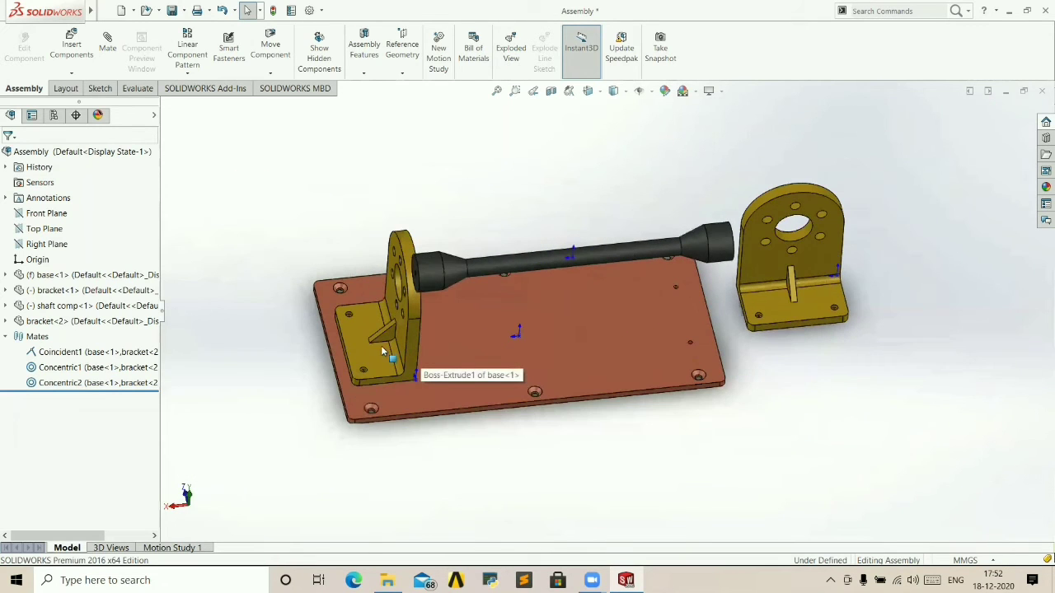
middle_click_drag(572, 439, 517, 353)
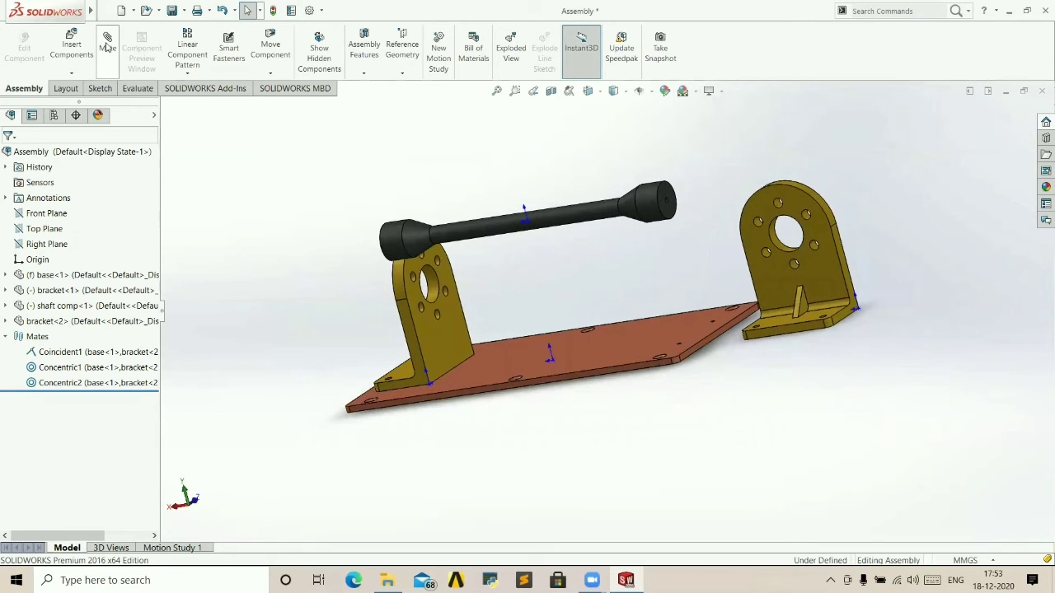
middle_click_drag(597, 419, 580, 338)
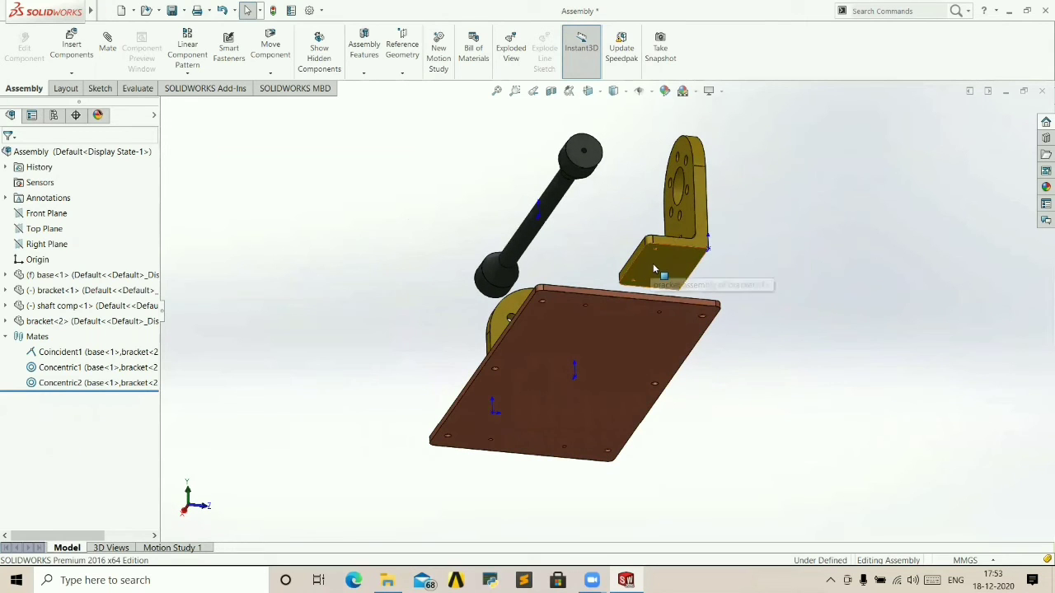
middle_click_drag(602, 239, 682, 232)
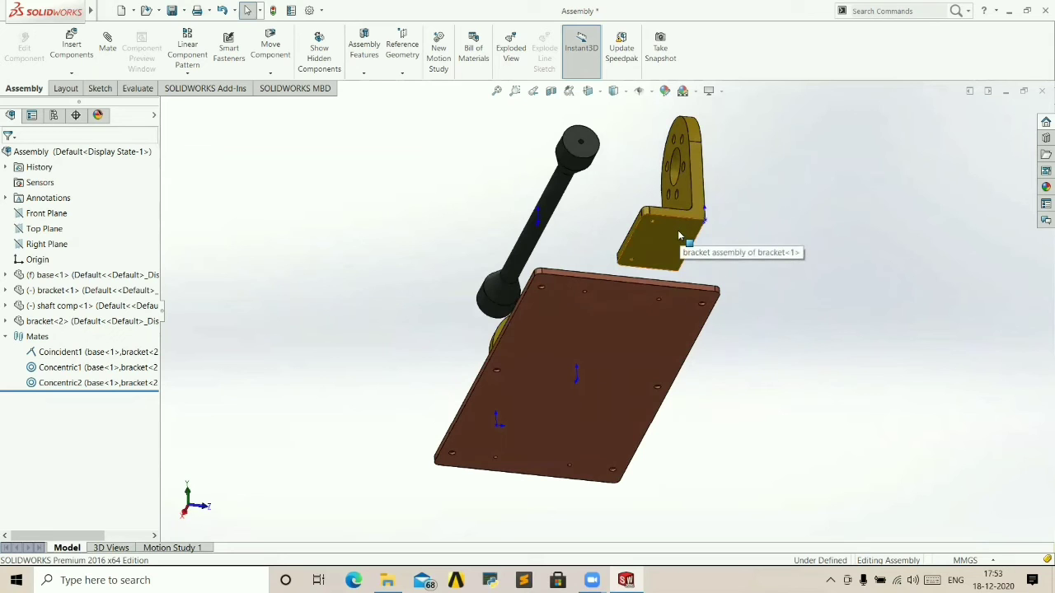
left_click(671, 236)
middle_click_drag(596, 206, 658, 379)
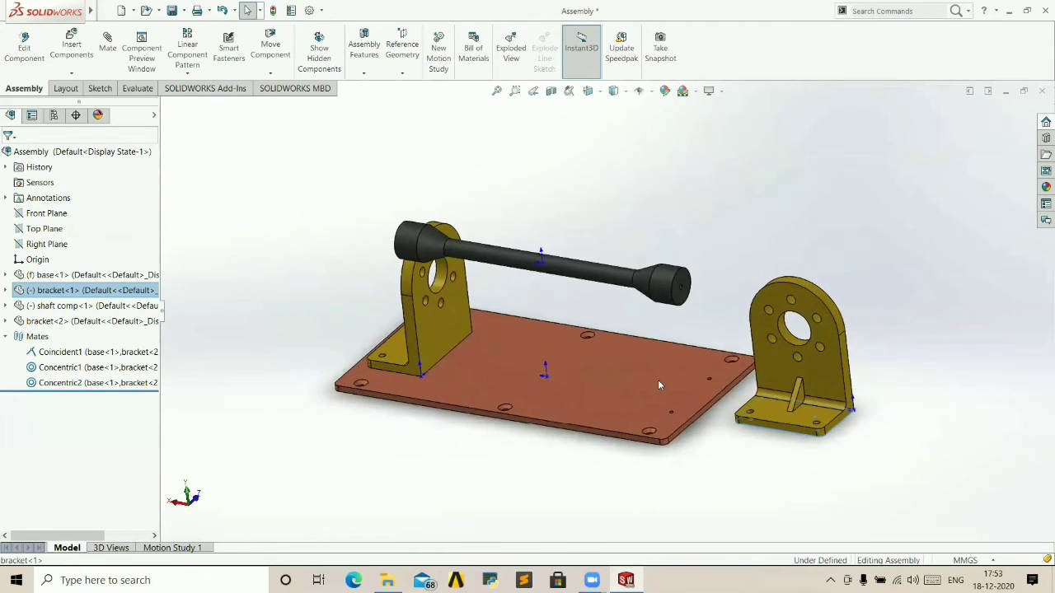
left_click(681, 380, "ctrl")
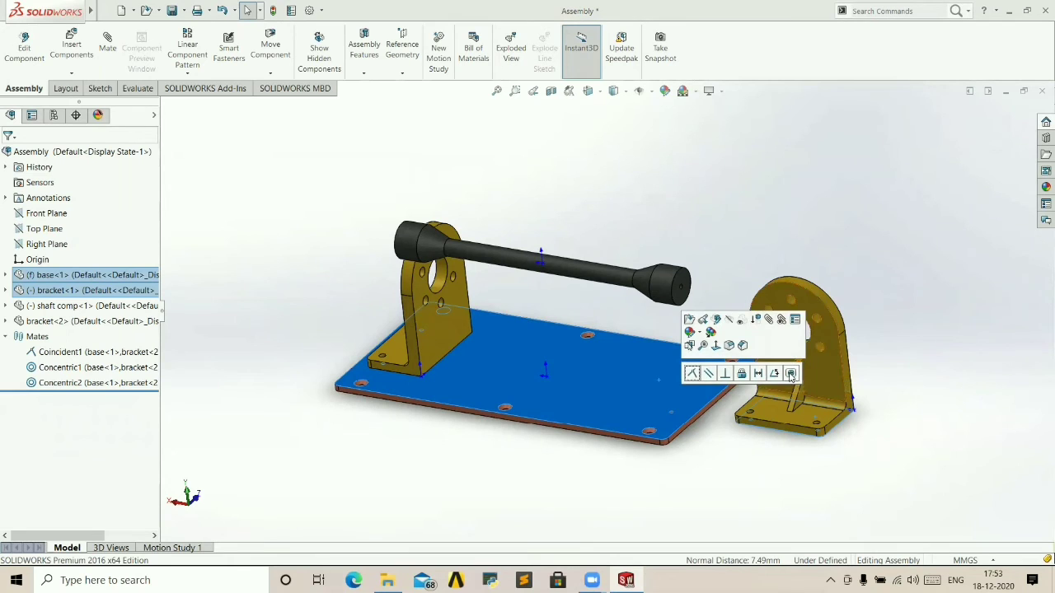
left_click(693, 374)
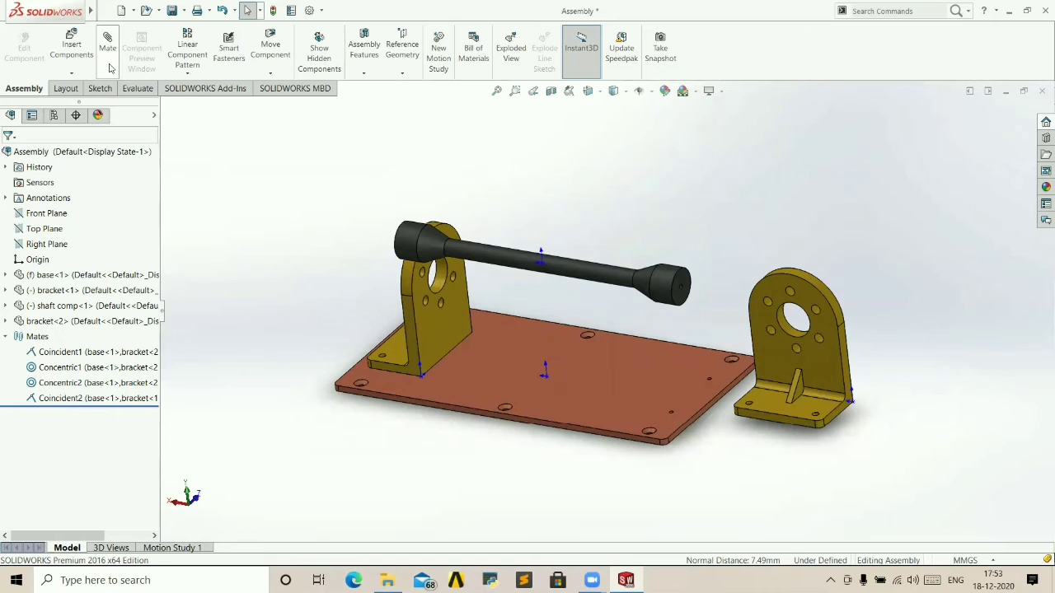
Add a concentric mate between the foot hole of bracket<1> farthest from its origin and the base's free M4 tapped hole nearer the front edge.
left_click(749, 405)
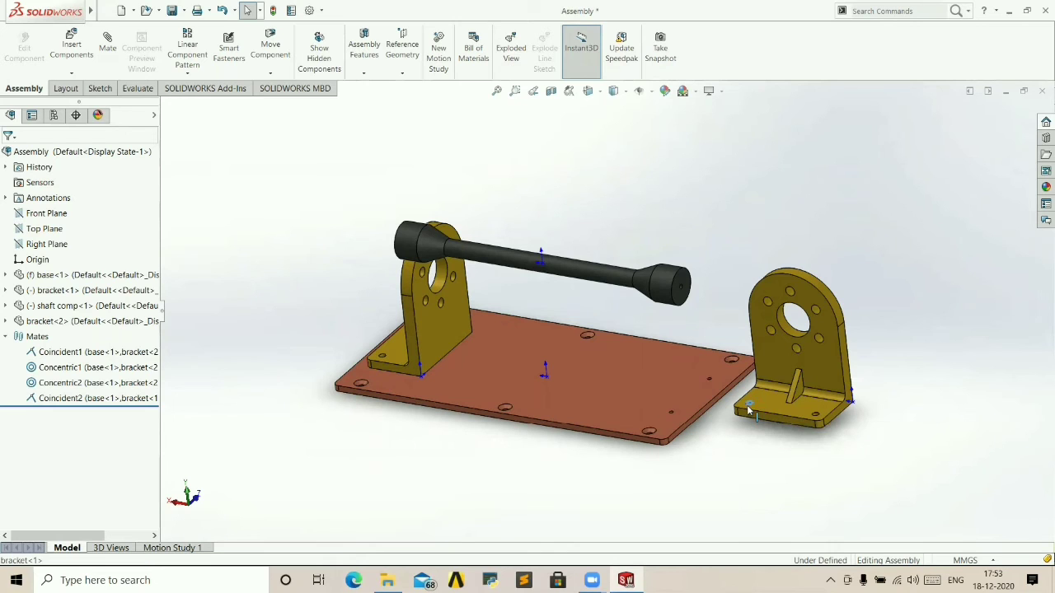
left_click(672, 414)
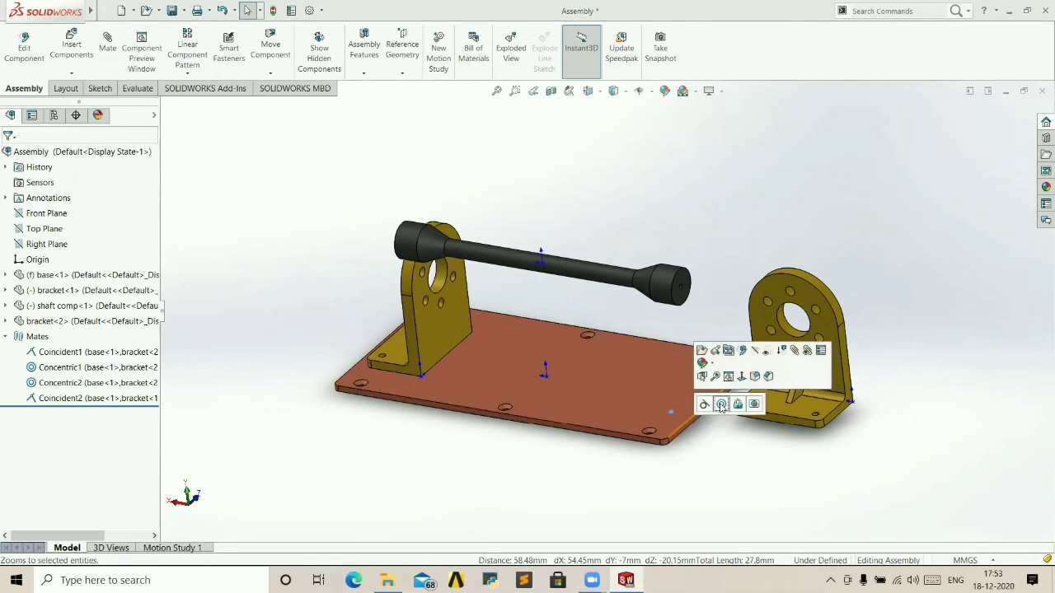
left_click(720, 408)
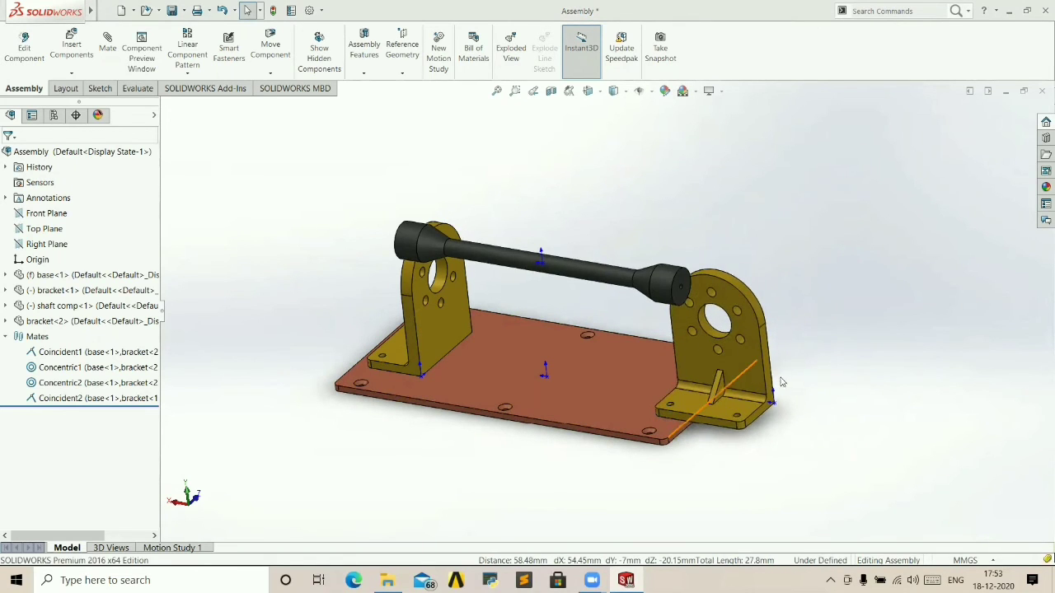
Swing bracket<1> about its mated foot hole to uncover the base's remaining M4 tapped hole.
middle_click_drag(785, 383, 657, 399)
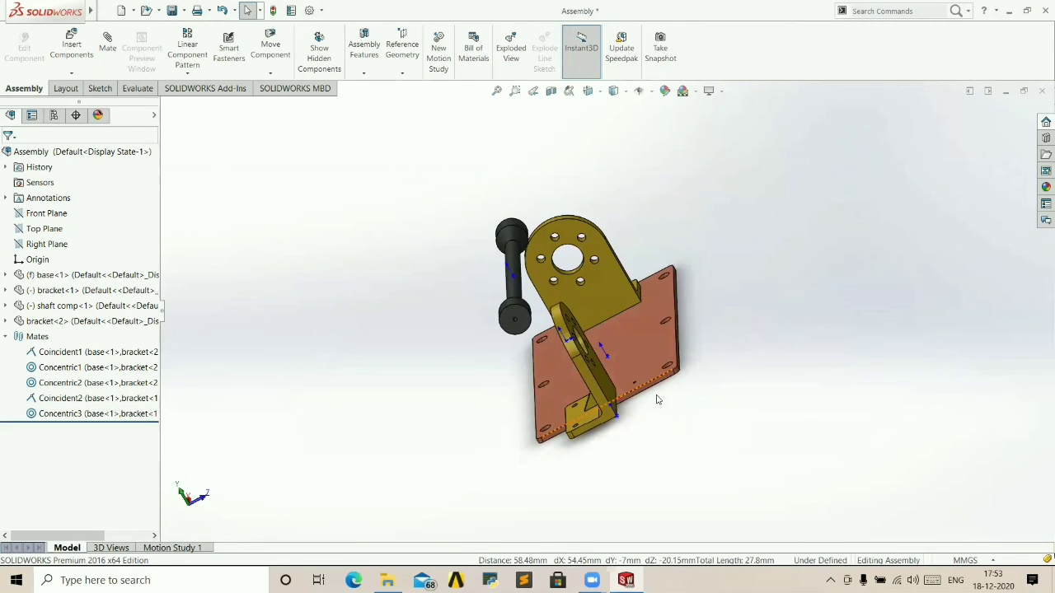
left_click_drag(602, 397, 699, 272)
left_click(598, 368)
scroll(670, 327, "down", 6)
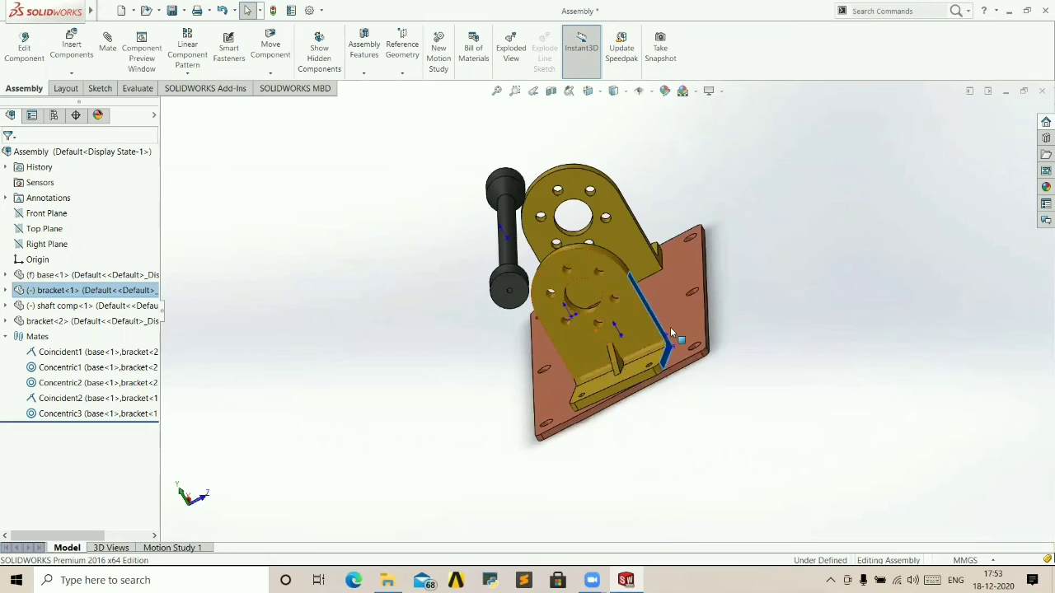
key("ctrl+7")
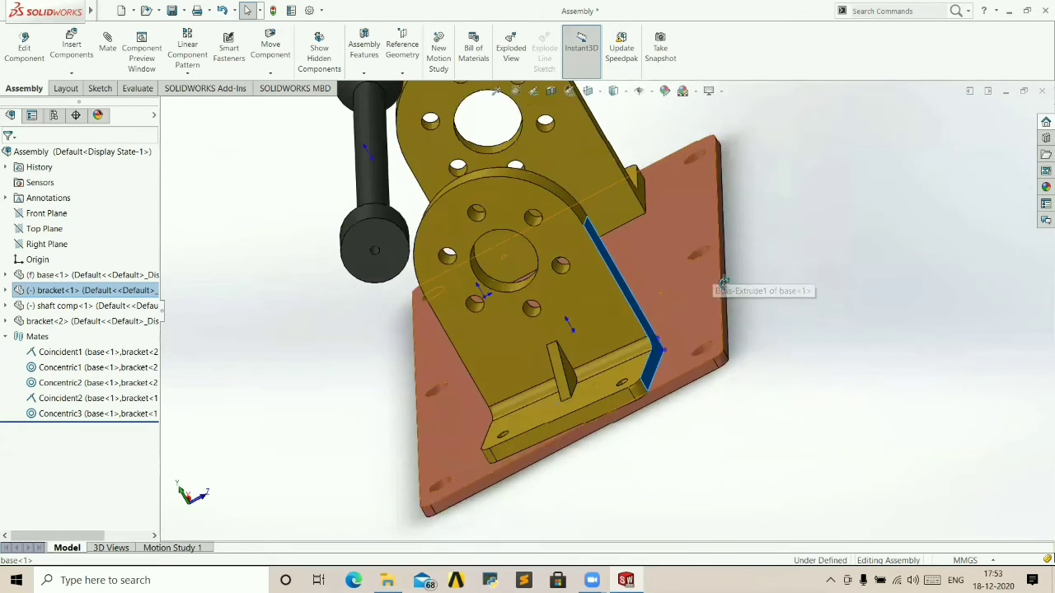
left_click_drag(690, 413, 654, 496)
middle_click_drag(918, 376, 872, 388)
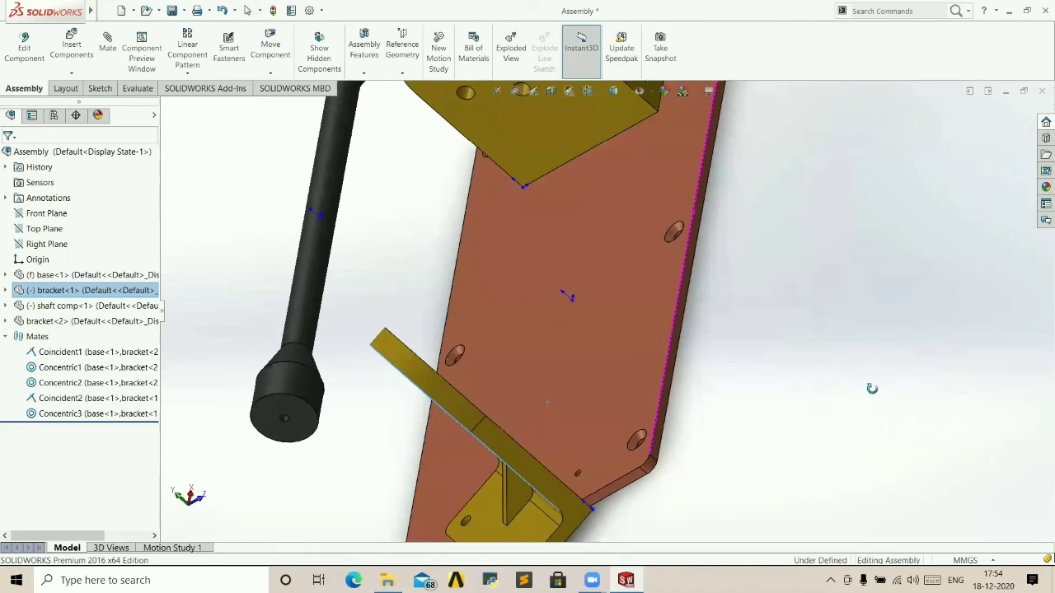
Add a concentric mate between the remaining M4 tapped hole in the base and the other foot hole of bracket<1>.
left_click(578, 476)
middle_click_drag(595, 462, 624, 496)
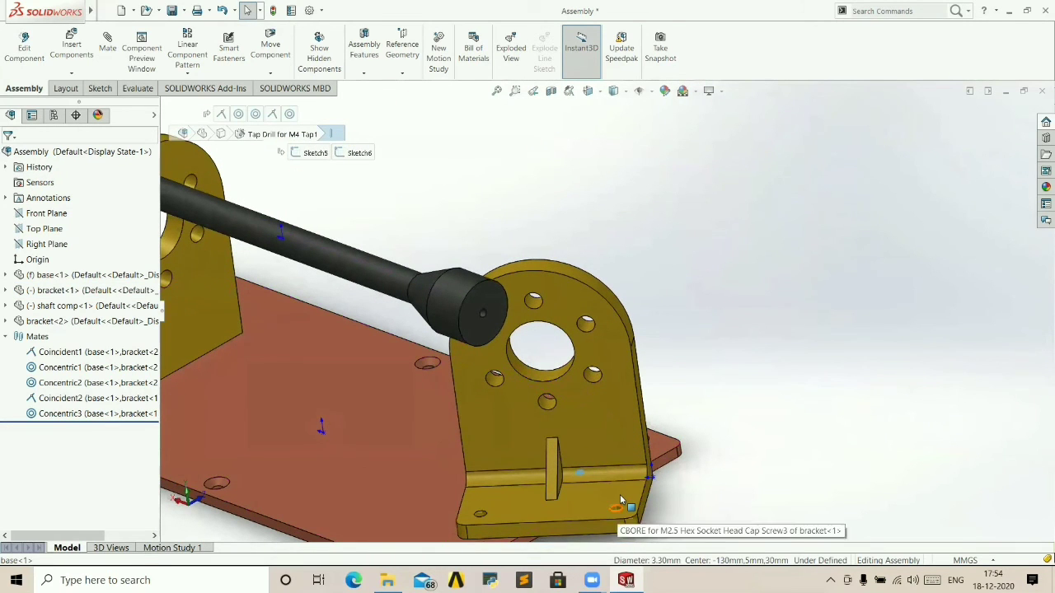
left_click(616, 496, "ctrl")
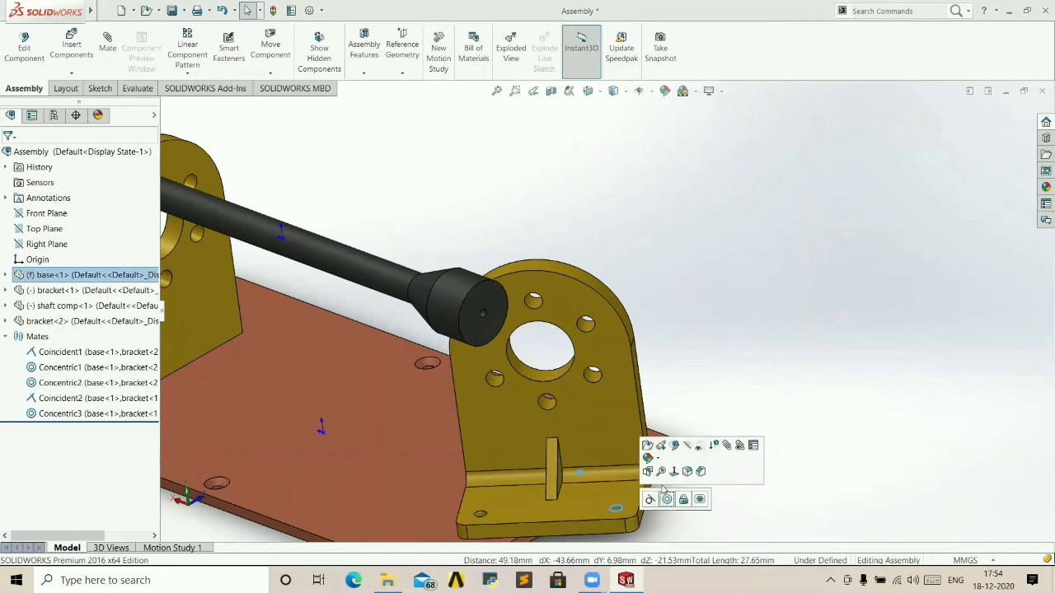
left_click(666, 499)
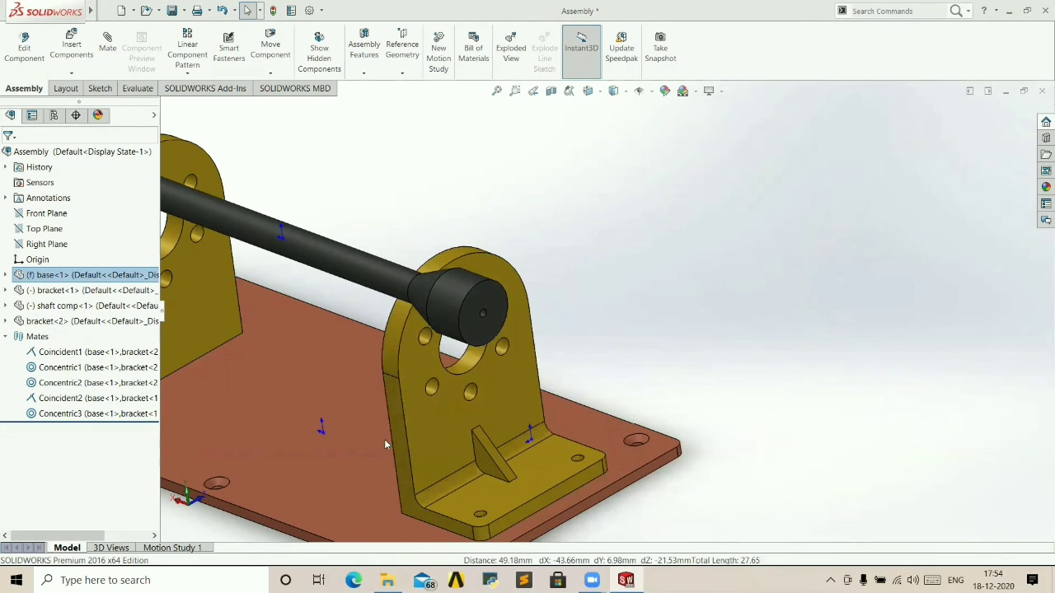
key("f")
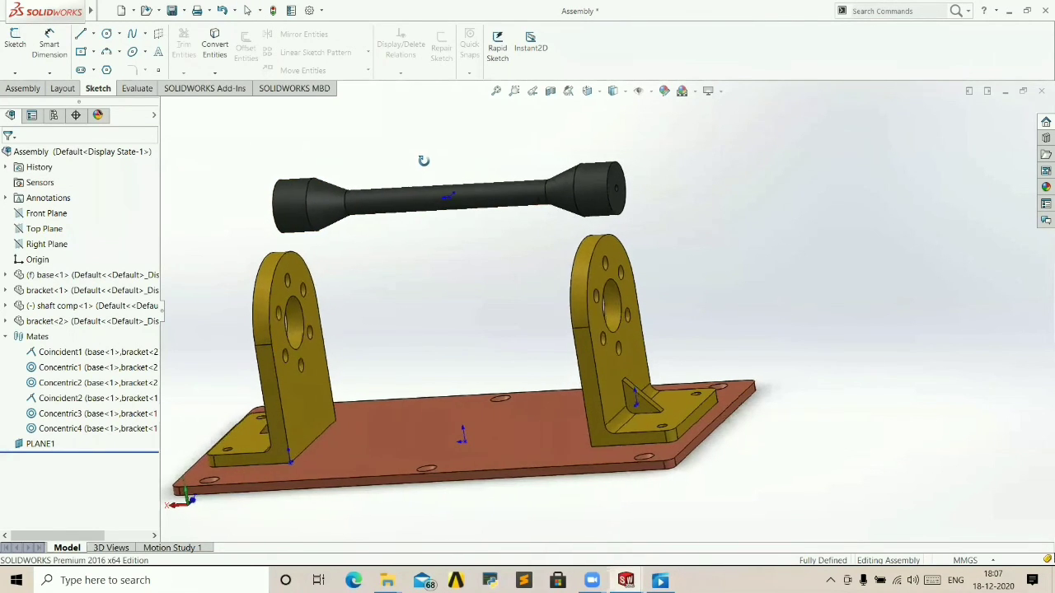
Add a concentric mate between the cylindrical end face of the shaft and the large central bore of bracket<2>.
left_click(292, 193)
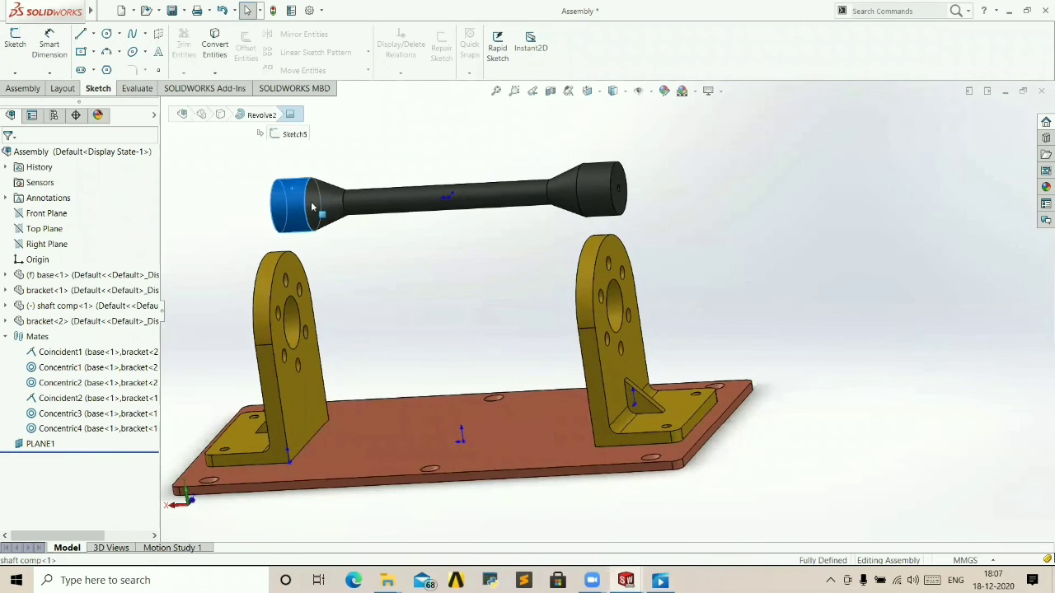
left_click(295, 314, "ctrl")
mouse_move(293, 306)
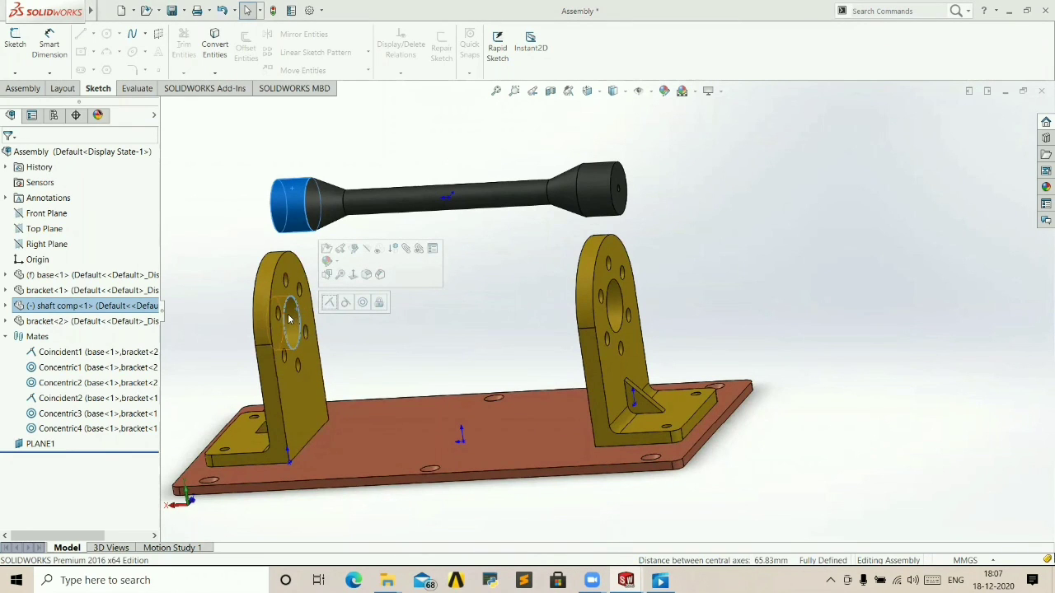
left_click(363, 302)
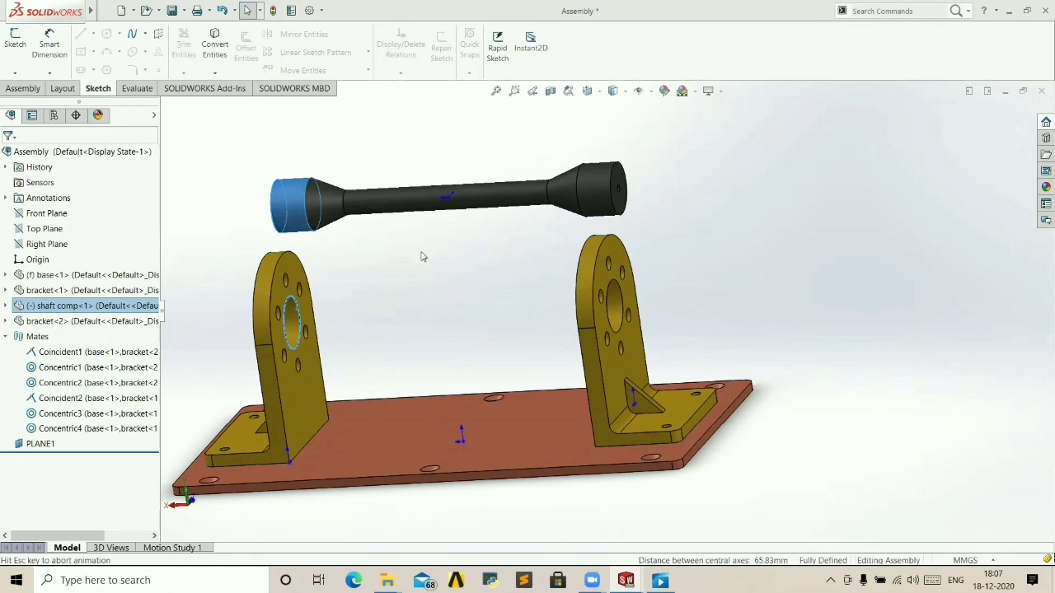
middle_click_drag(474, 221, 282, 283)
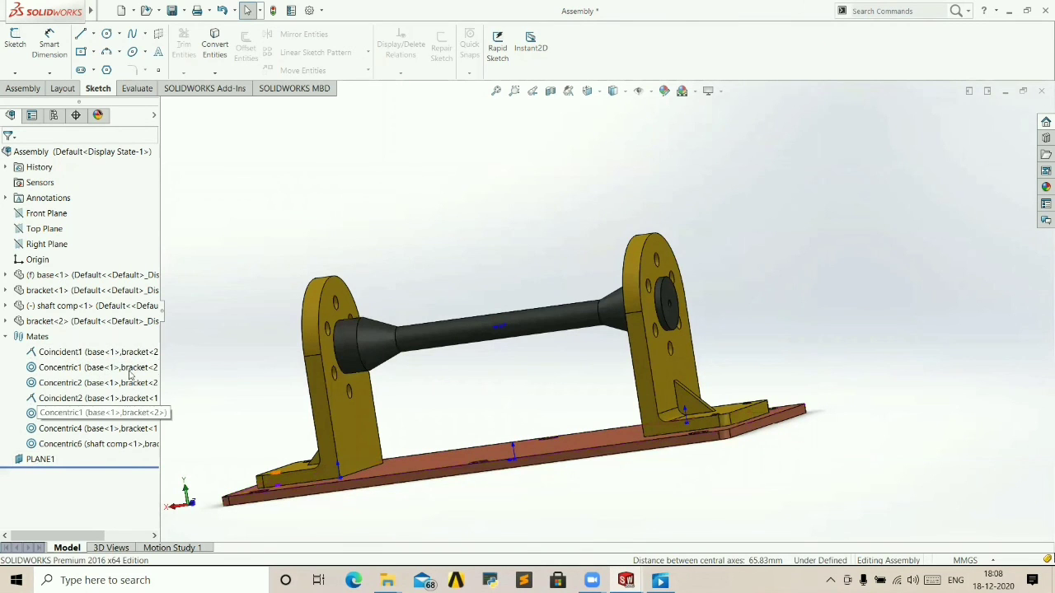
middle_click_drag(208, 323, 235, 337)
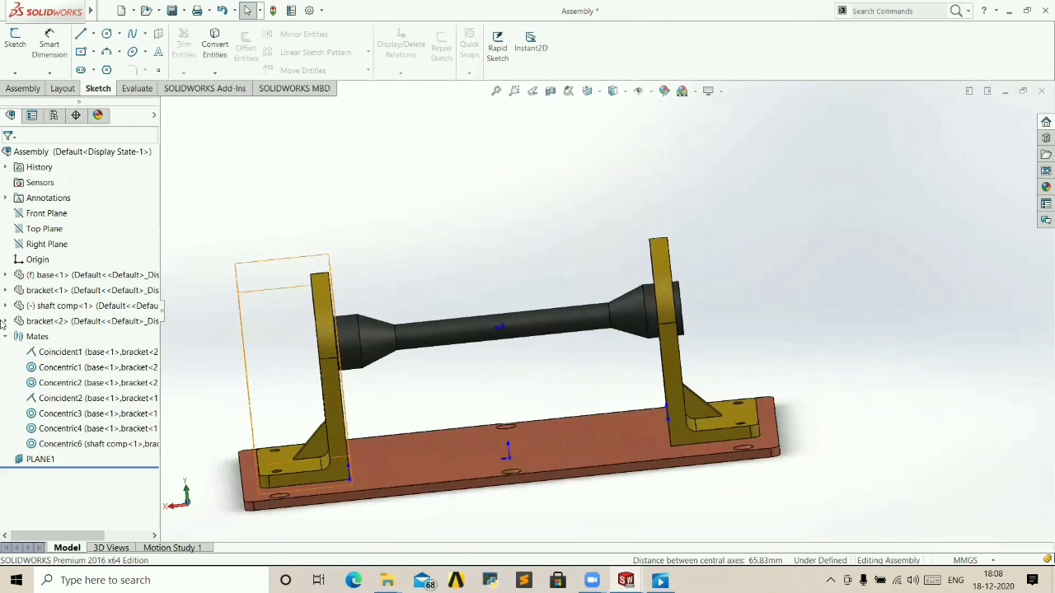